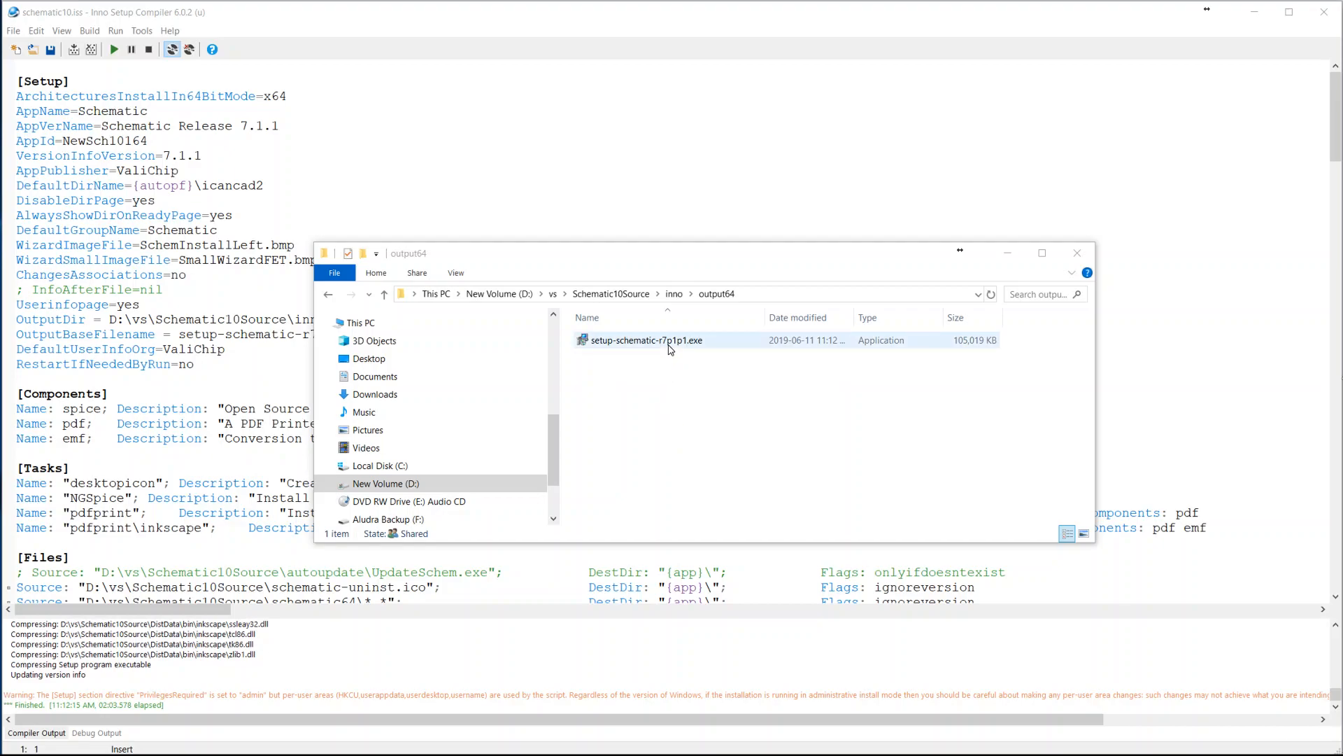
Run setup-schematic-r7p1p1.exe and complete the full installation with all components and additional tasks, launching Schematic at the end
double_click(669, 348)
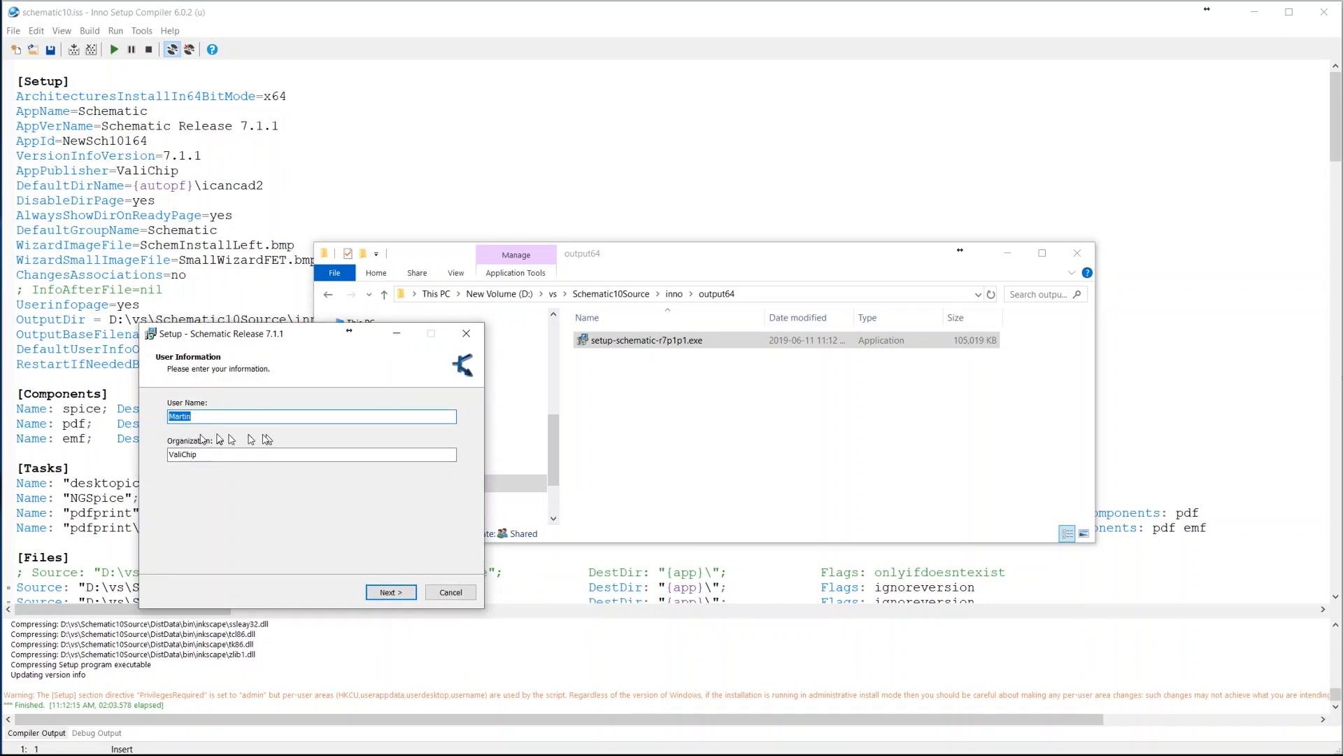
click(391, 594)
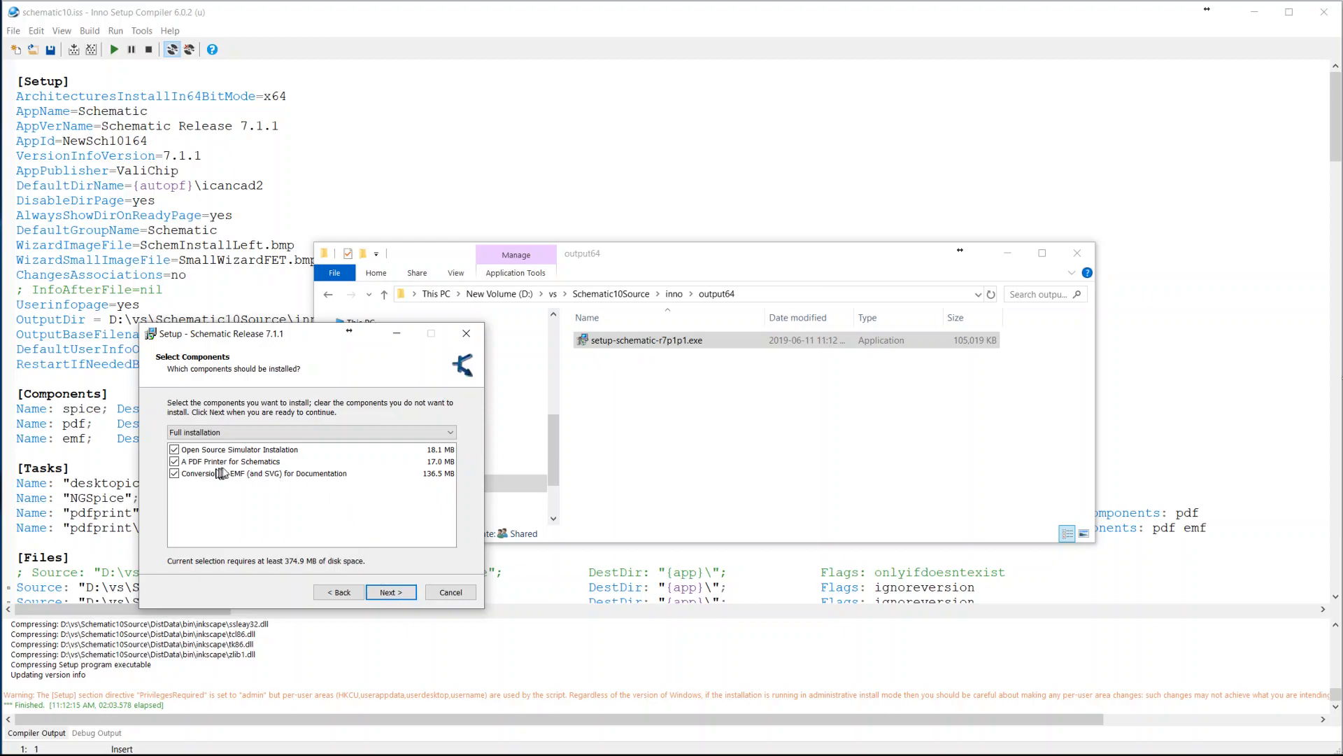
click(396, 596)
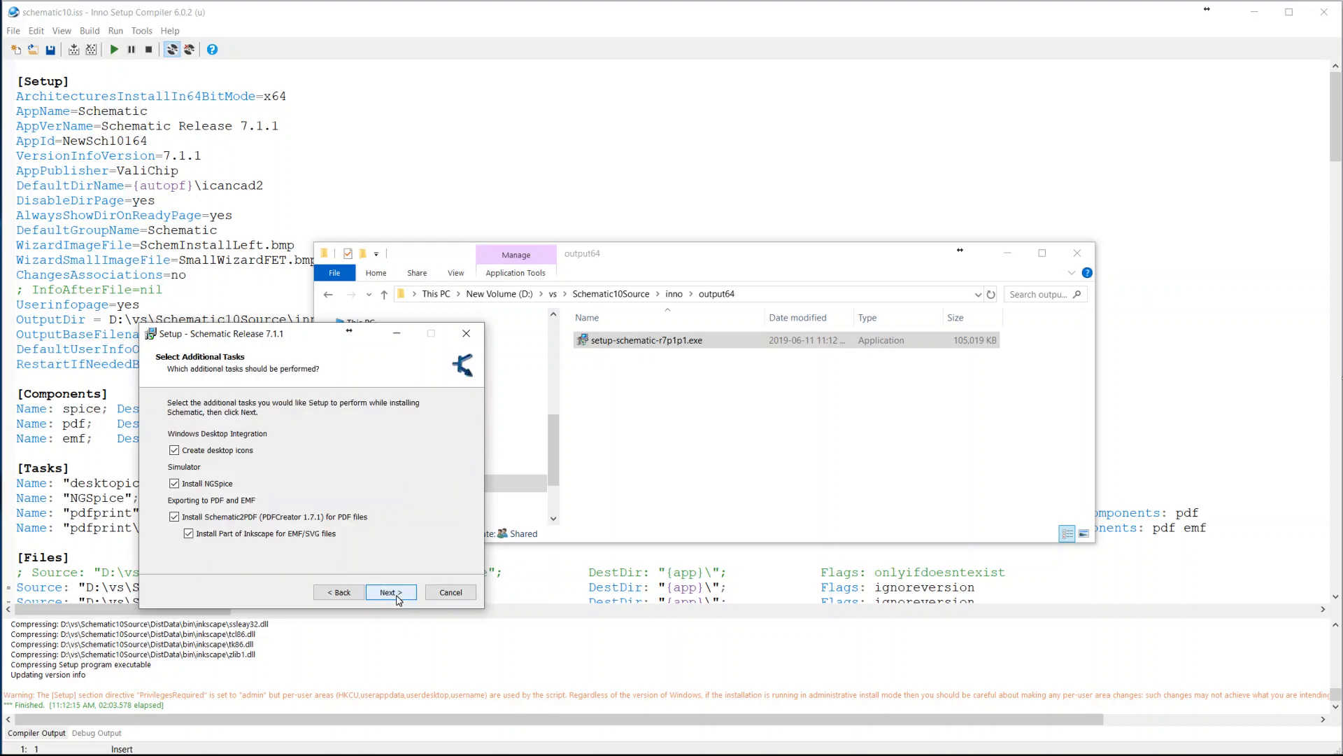
click(396, 595)
click(391, 592)
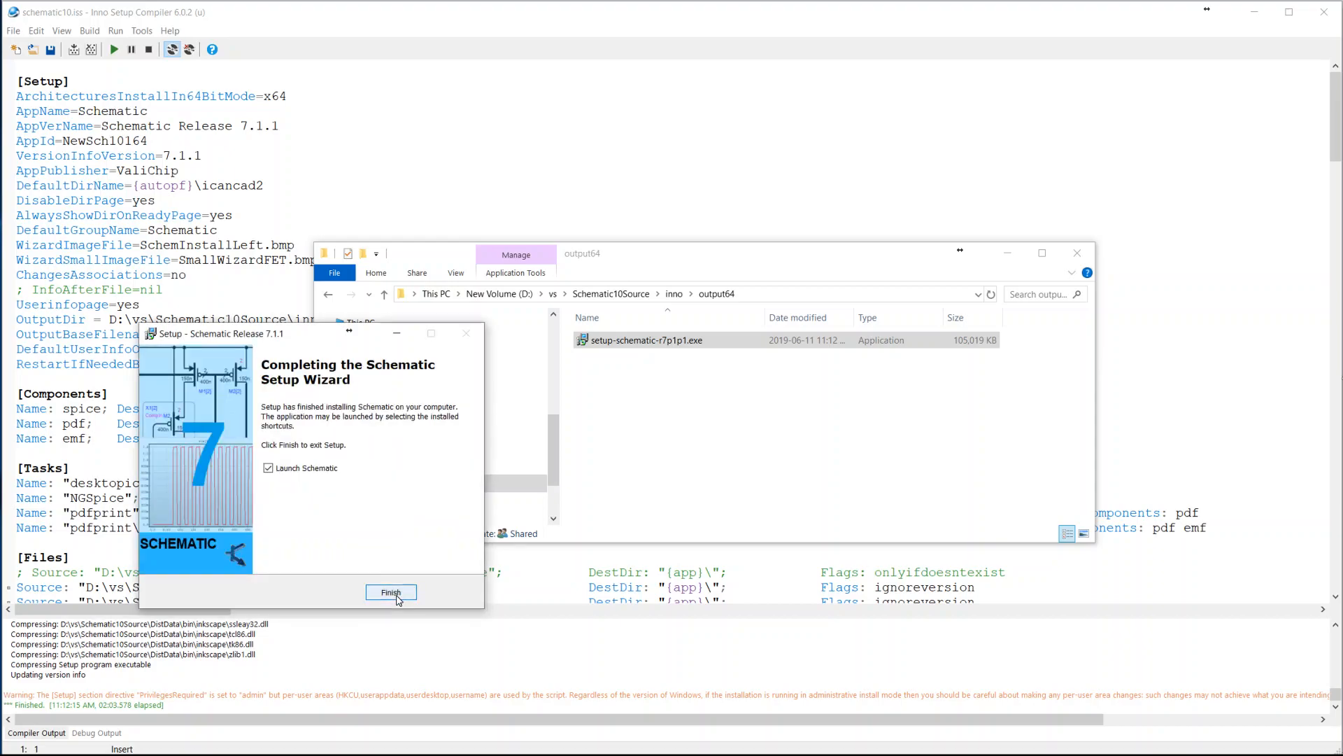
click(391, 592)
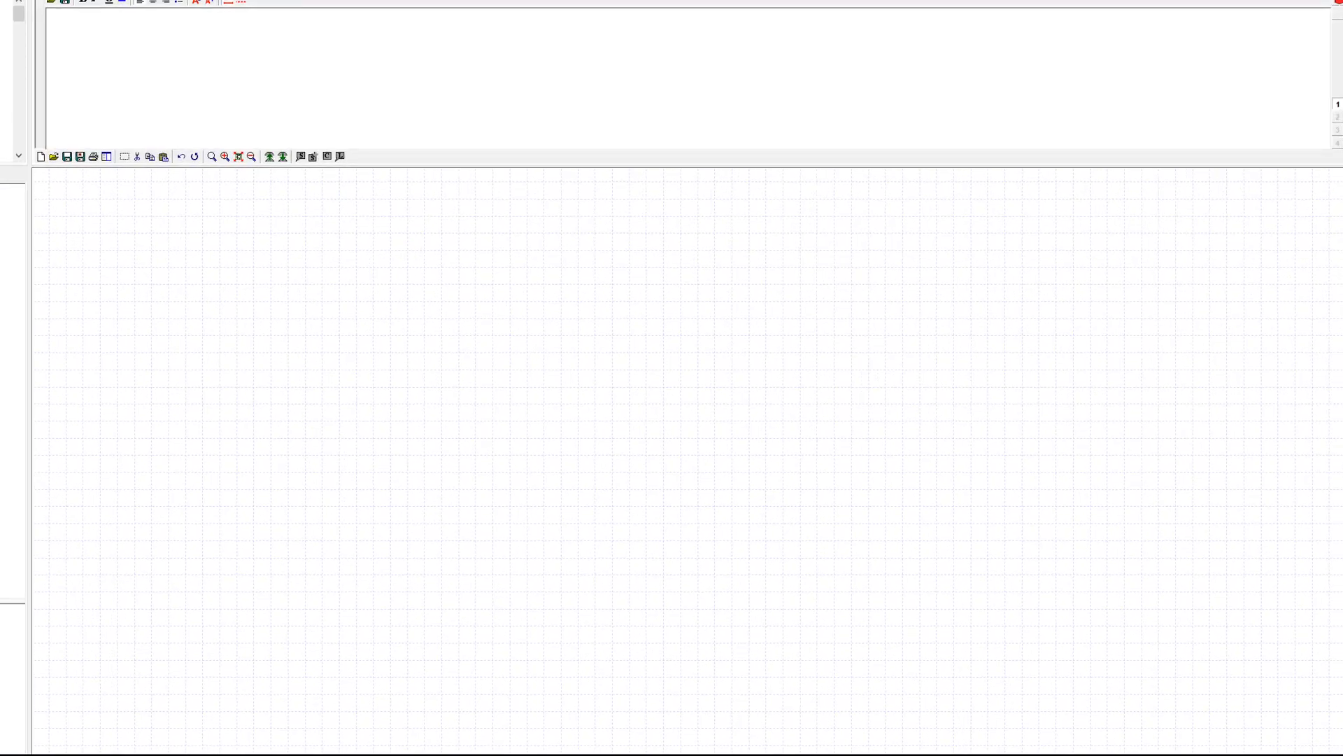
Reposition and resize the Schematic window to fit within the screen, and fit the whole DFFR schematic in its drawing area
drag(0, 61, 134, 115)
drag(74, 39, 0, 4)
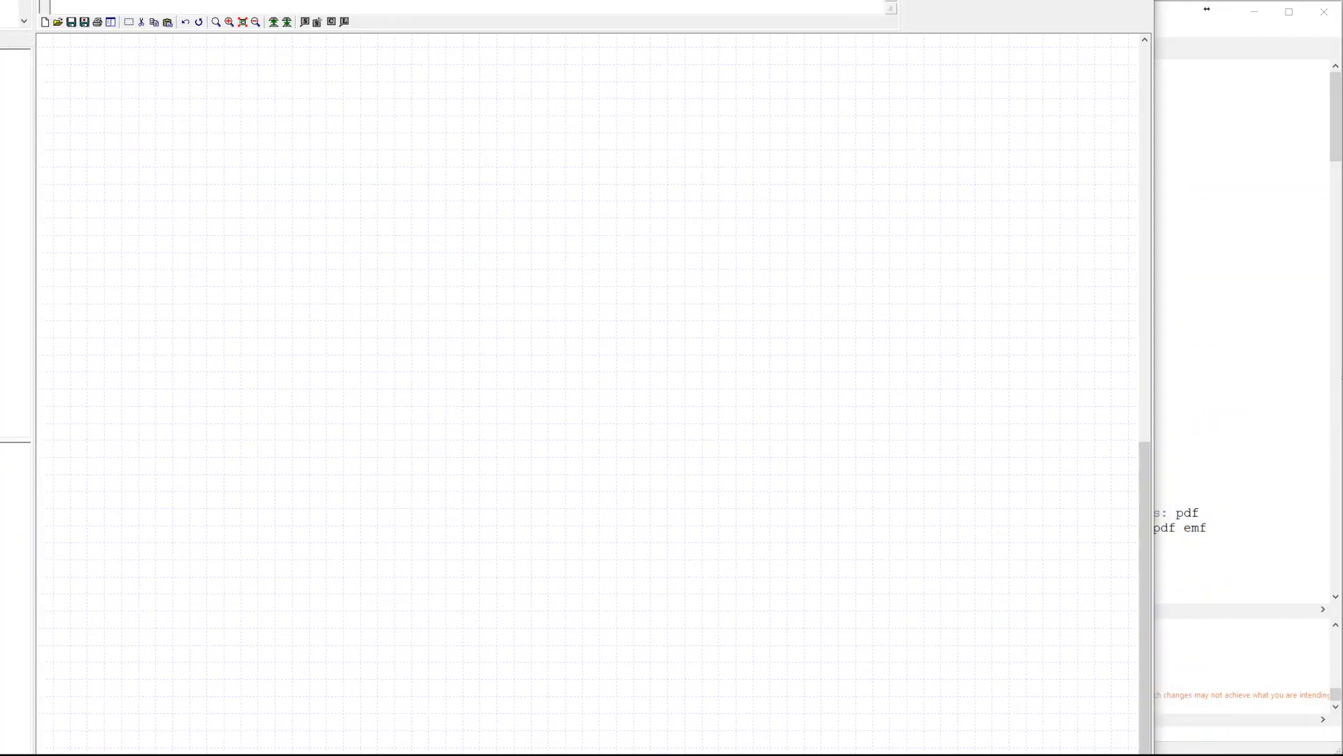
drag(1150, 378, 1340, 377)
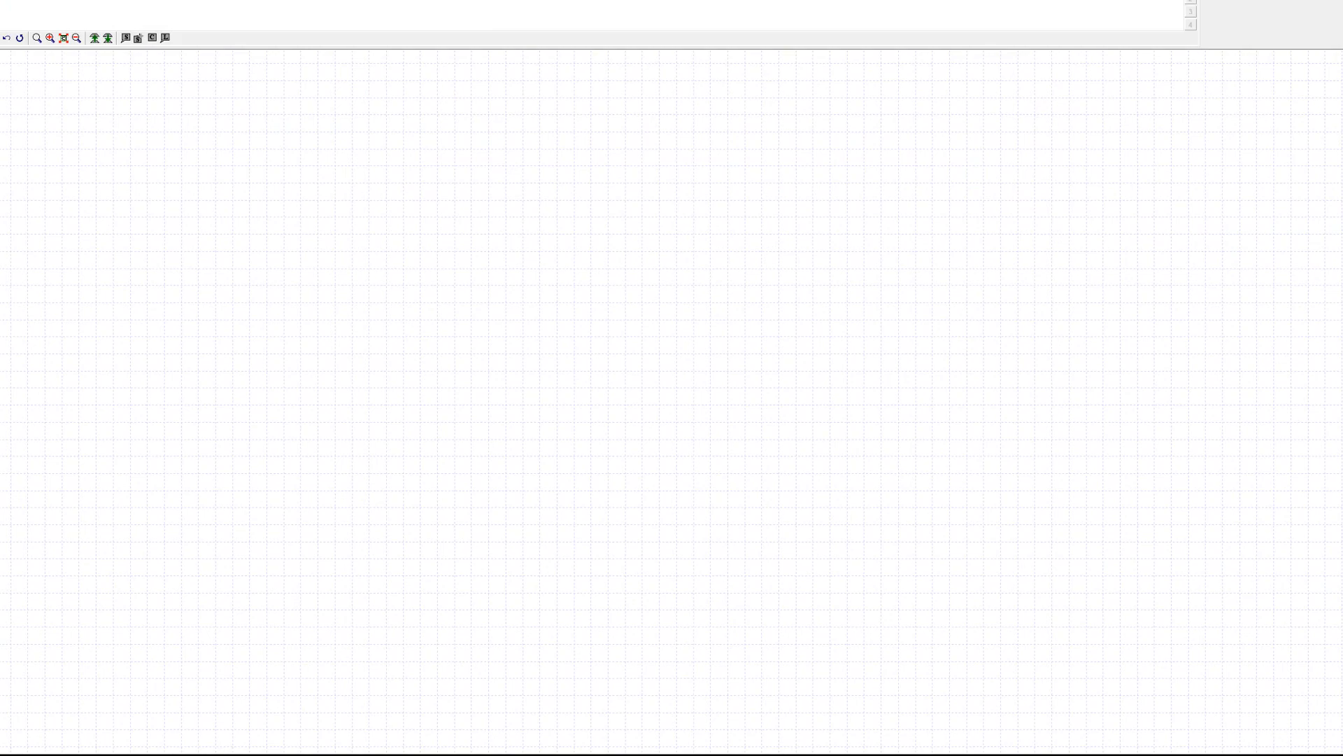
drag(210, 0, 256, 67)
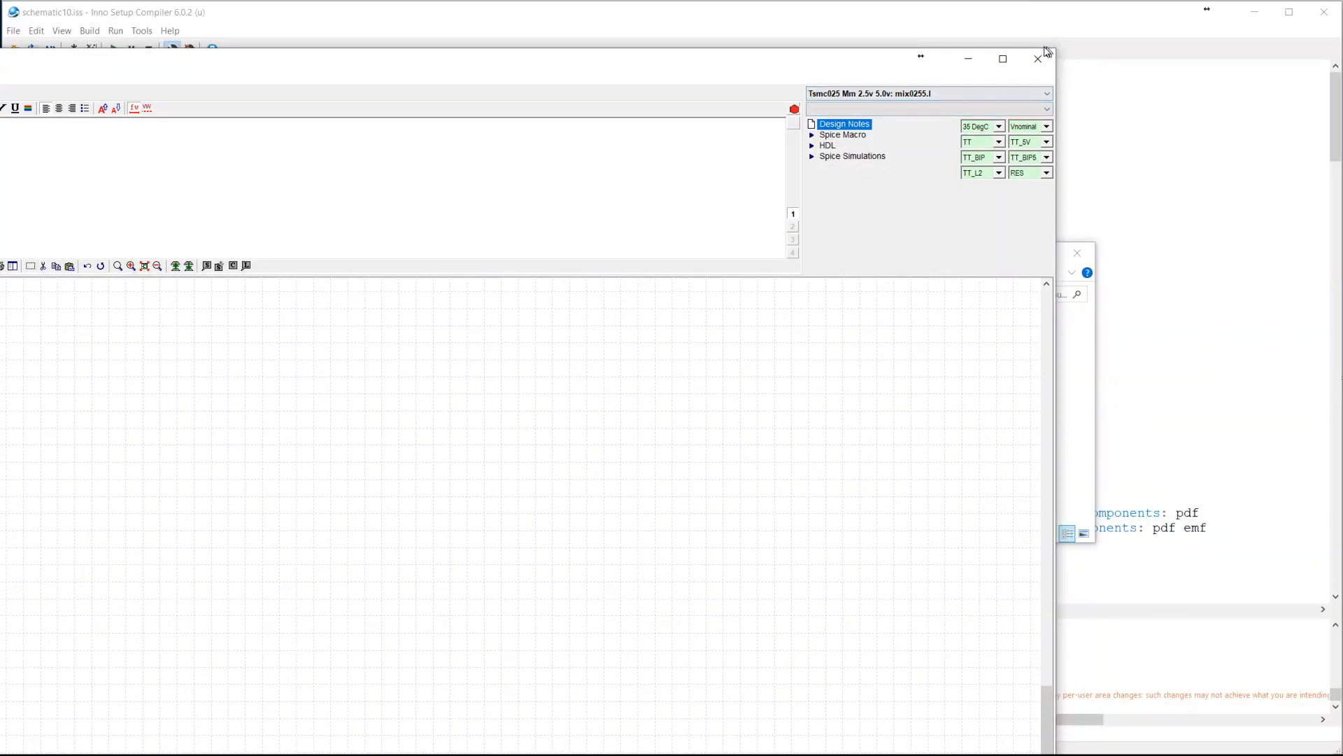
drag(1055, 54, 738, 353)
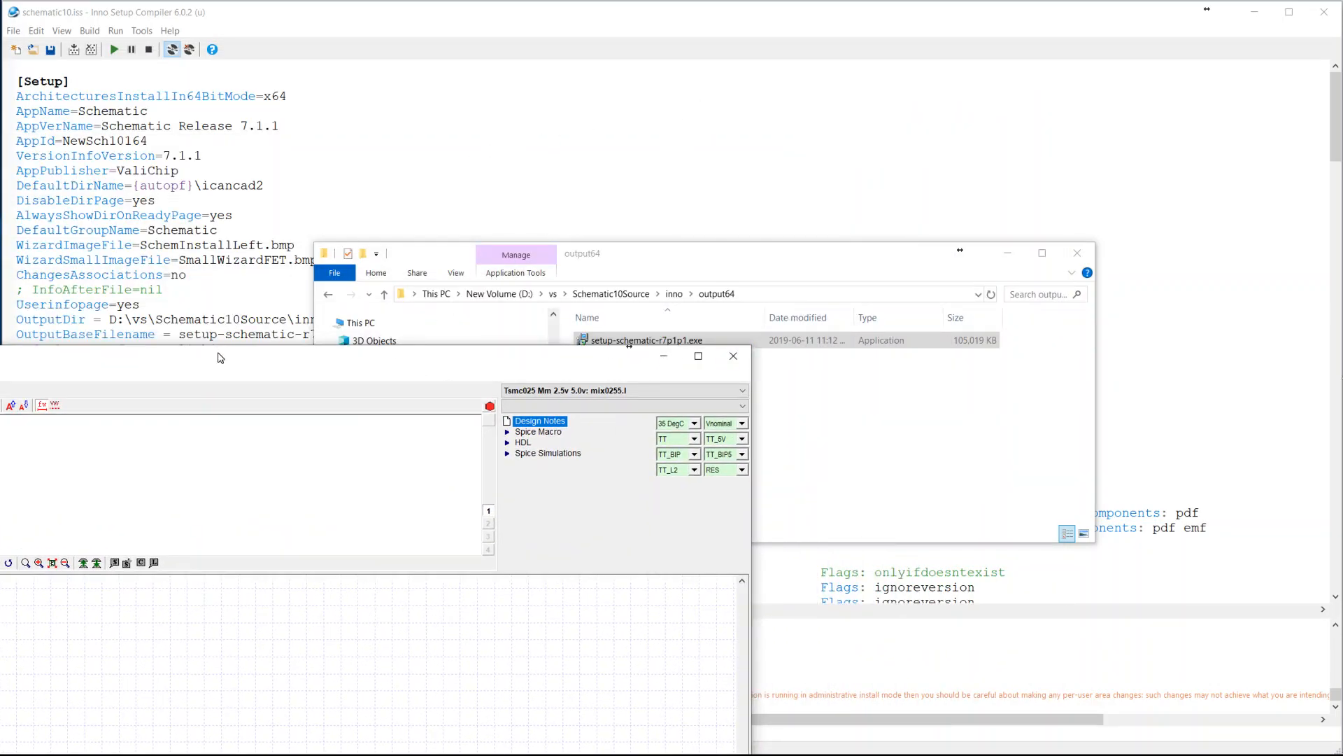
drag(231, 355, 766, 15)
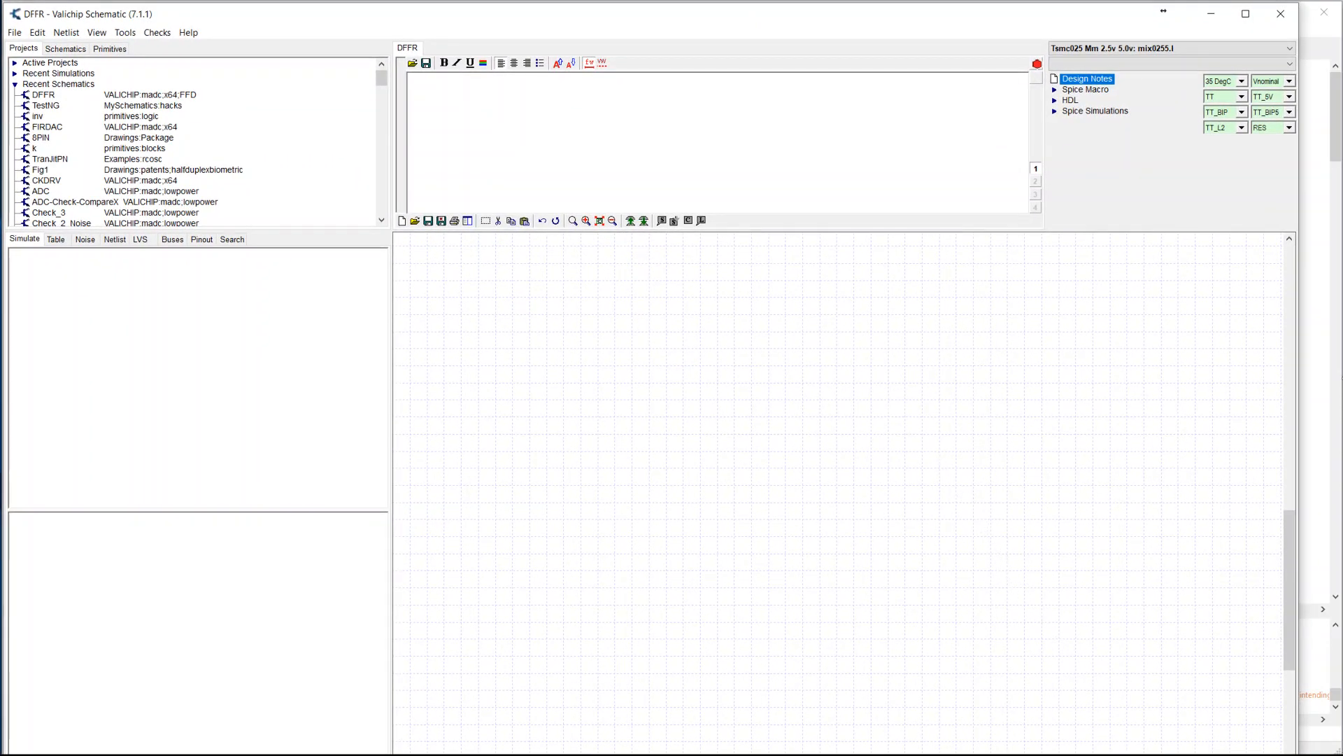
drag(1292, 754, 1331, 747)
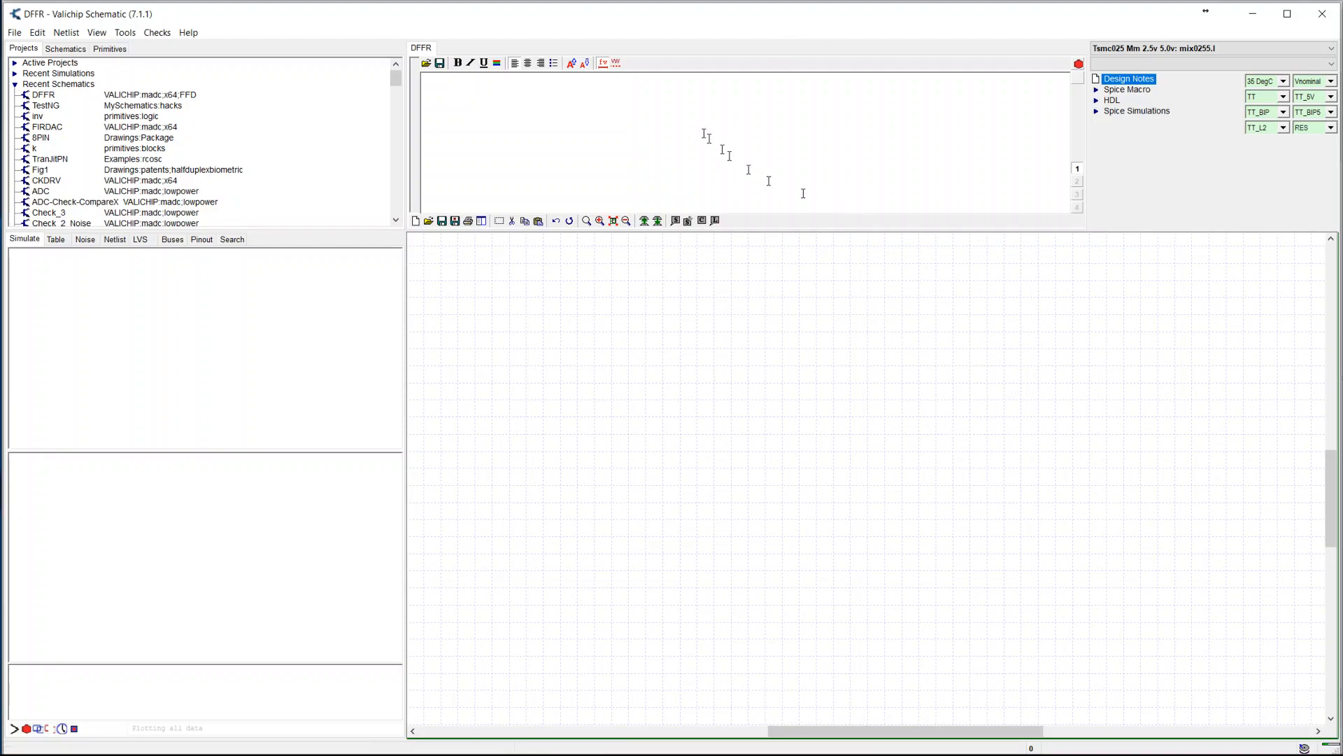
click(613, 221)
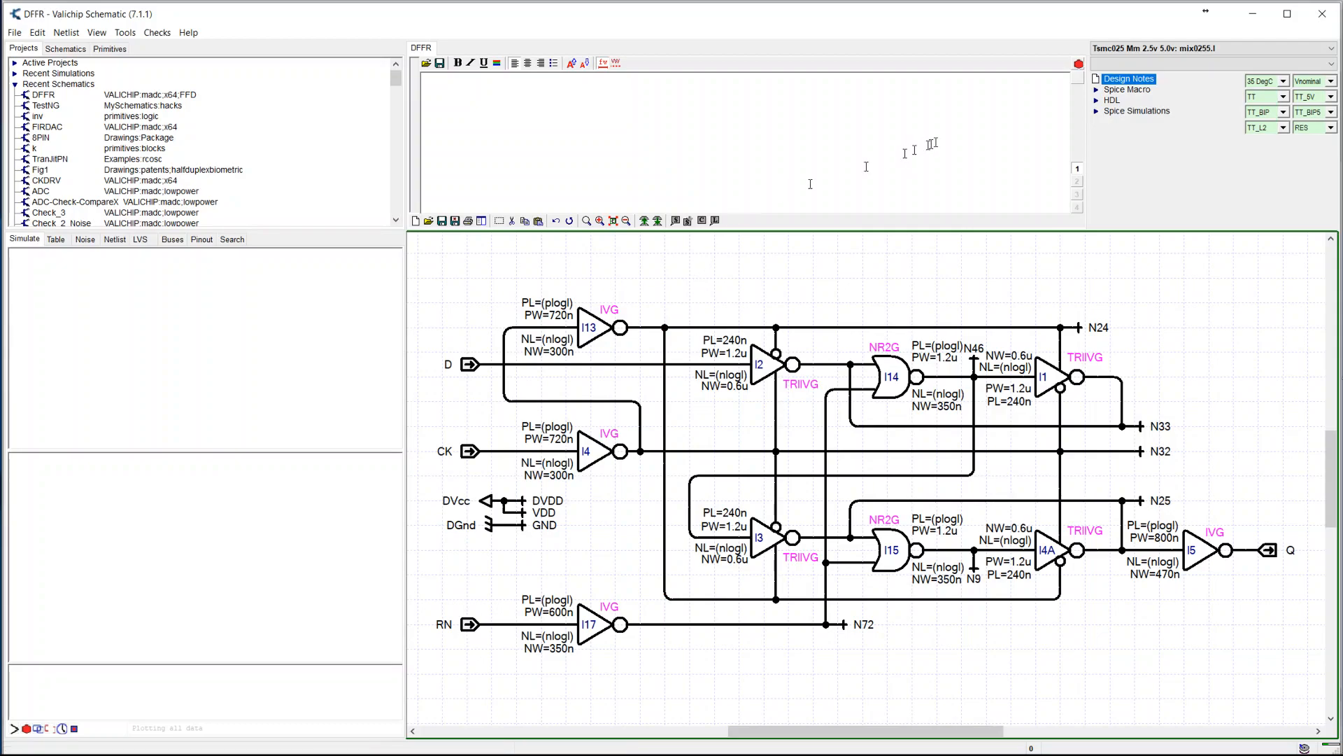
Show the Trans stimulus text under Spice Simulations and enlarge it for reading
click(1096, 112)
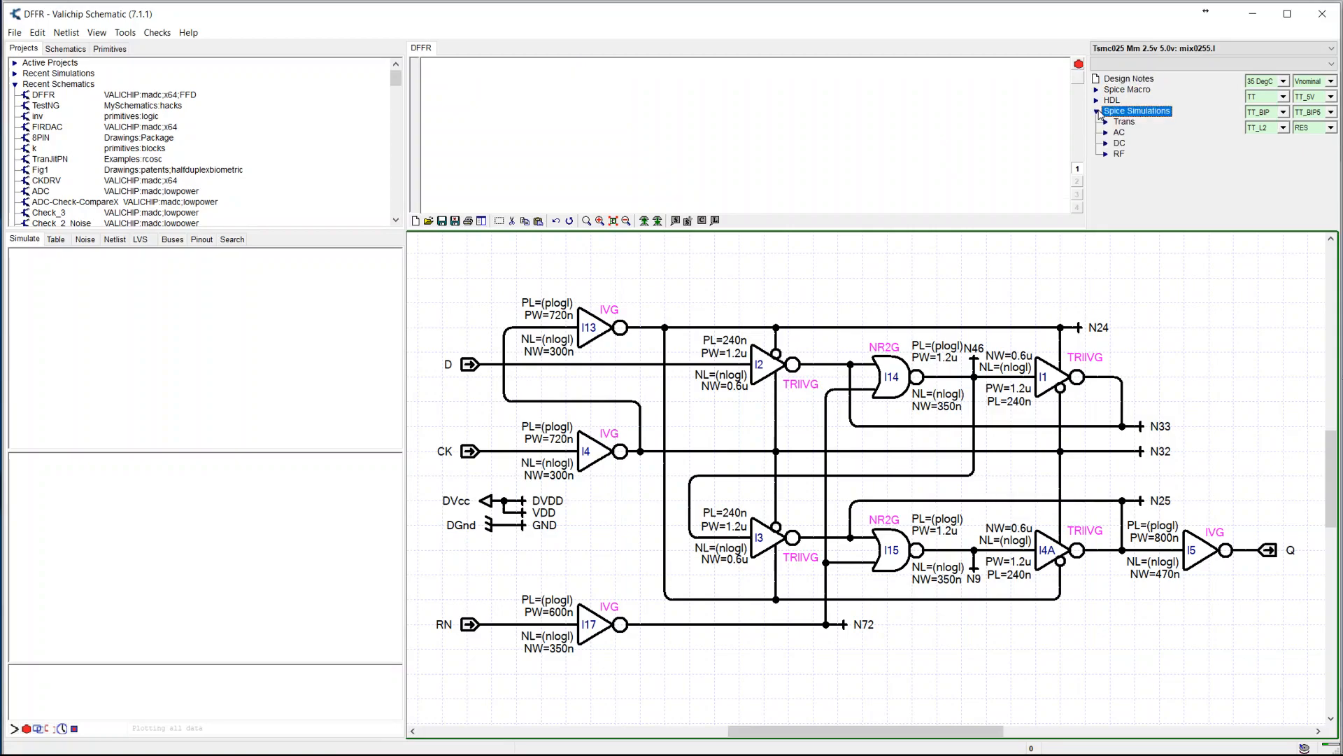
click(1122, 123)
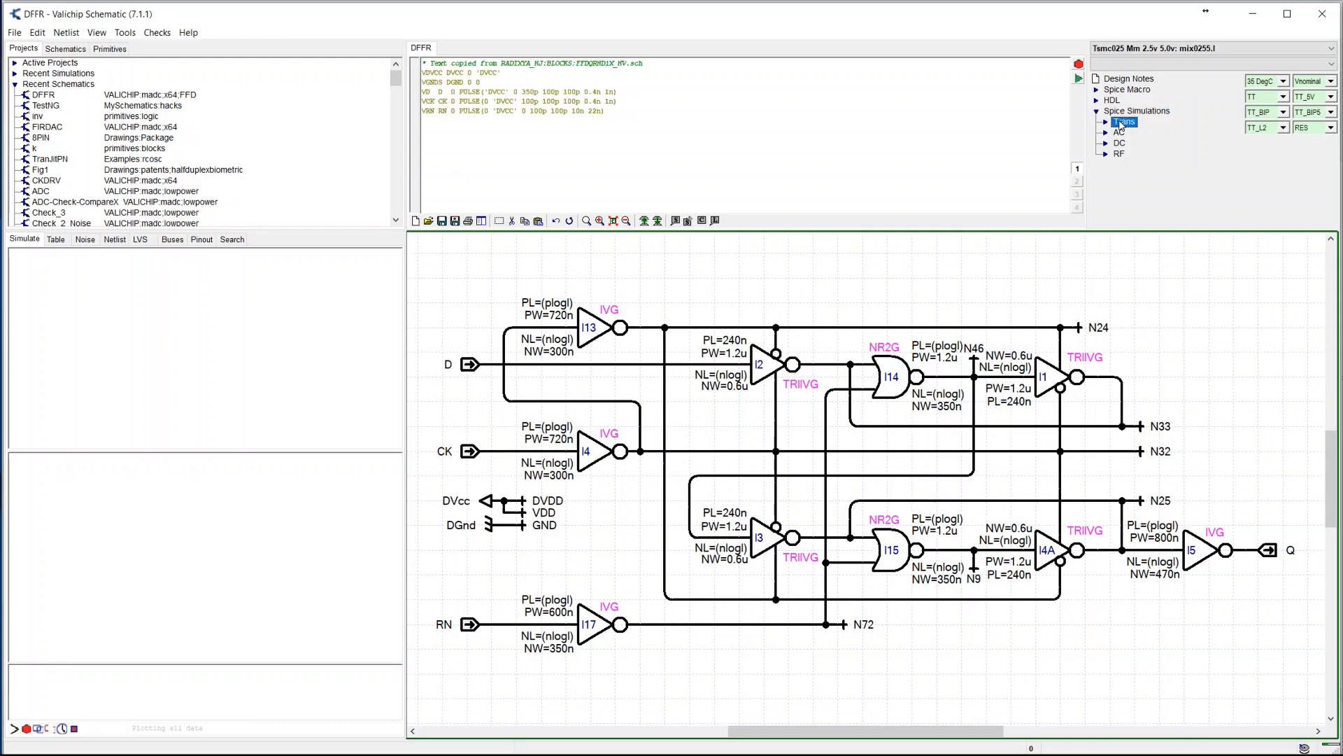
ctrl+scroll(740, 124, up, 3)
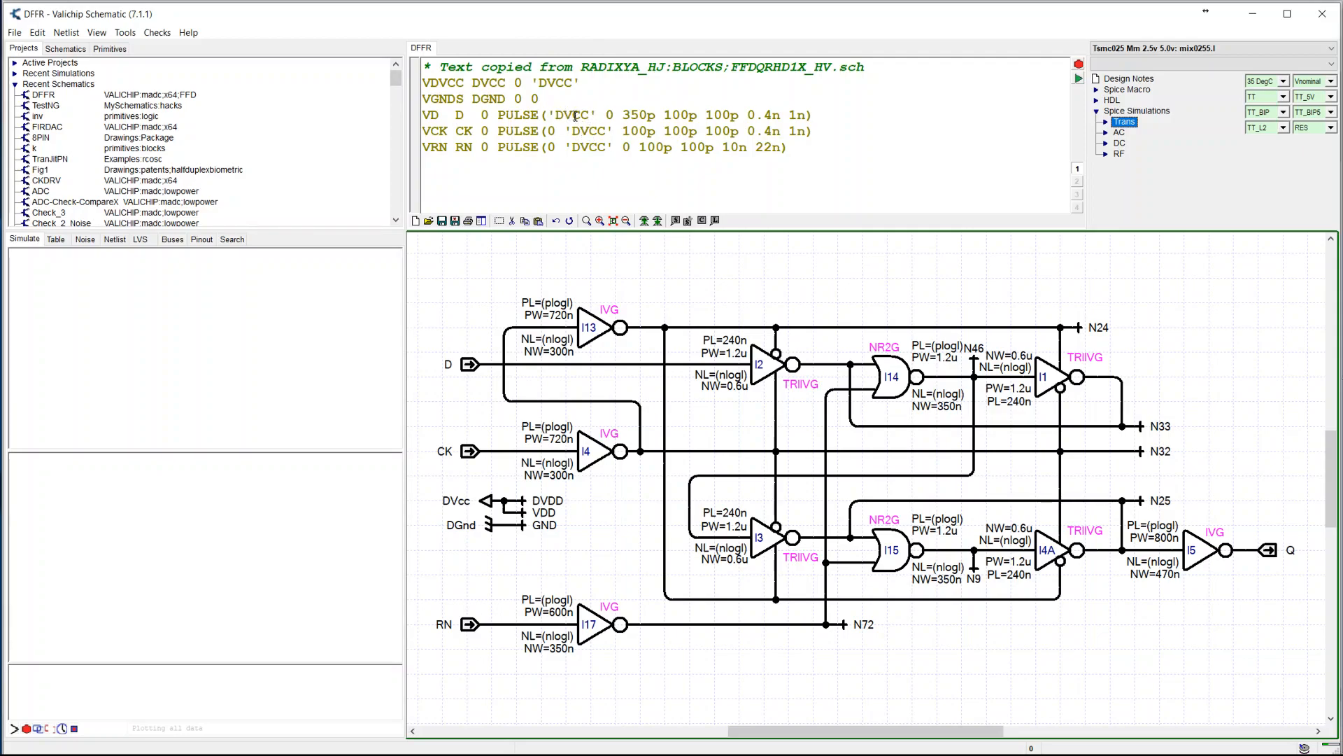
Open the Debug analysis under Trans and run its Sweep simulation with the plot of v(q)
click(1106, 124)
click(1117, 132)
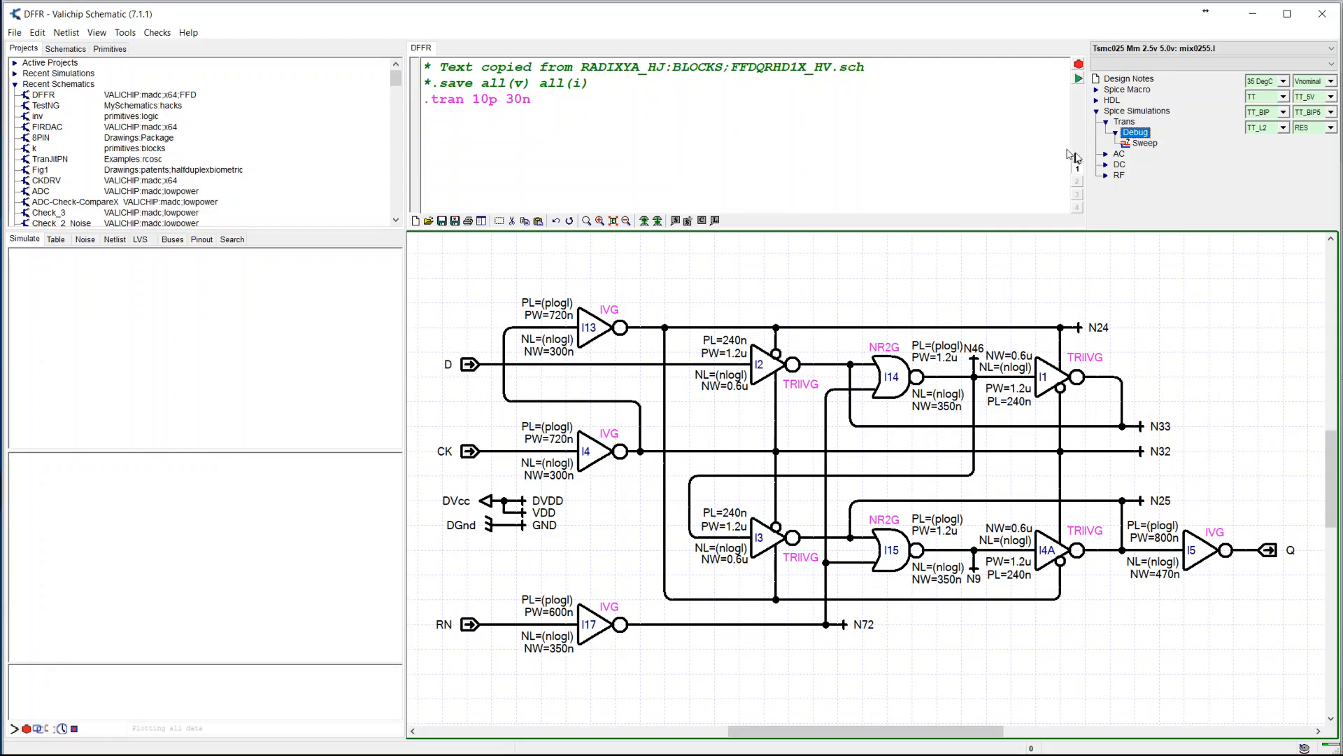
click(1144, 143)
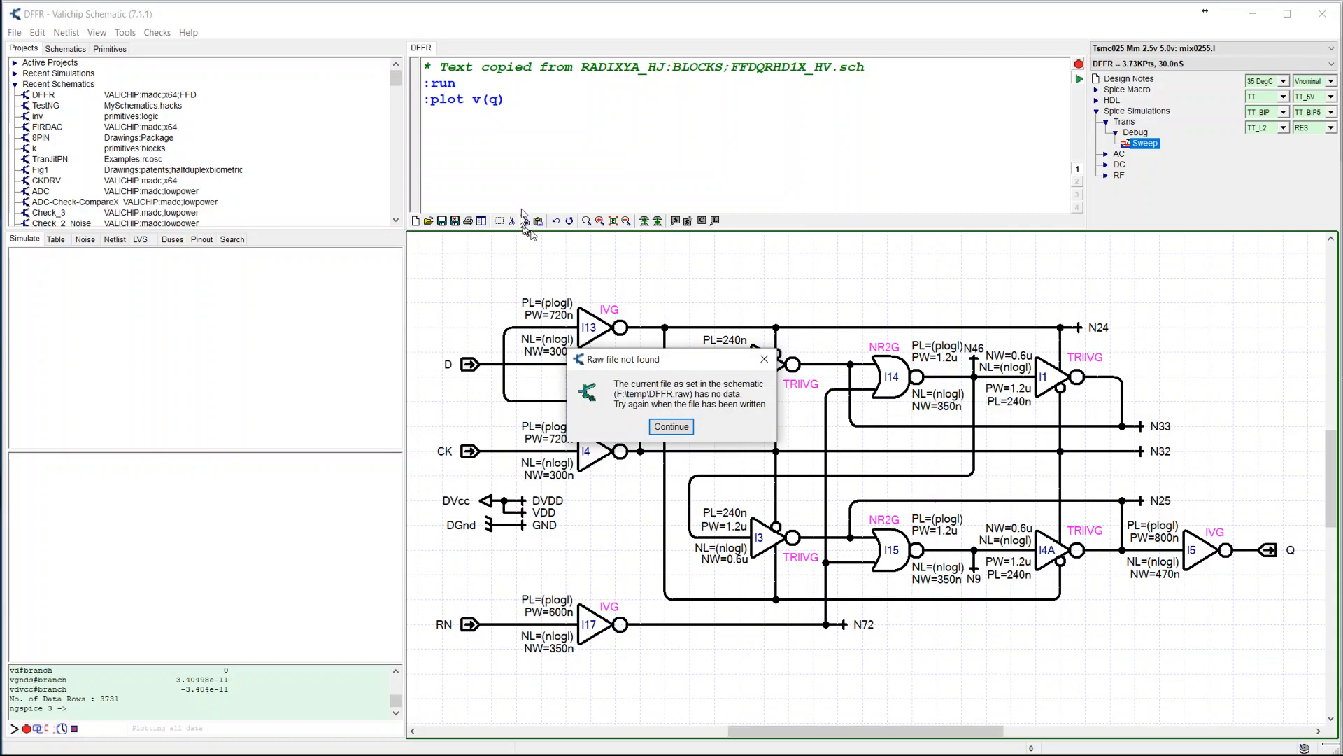
click(671, 426)
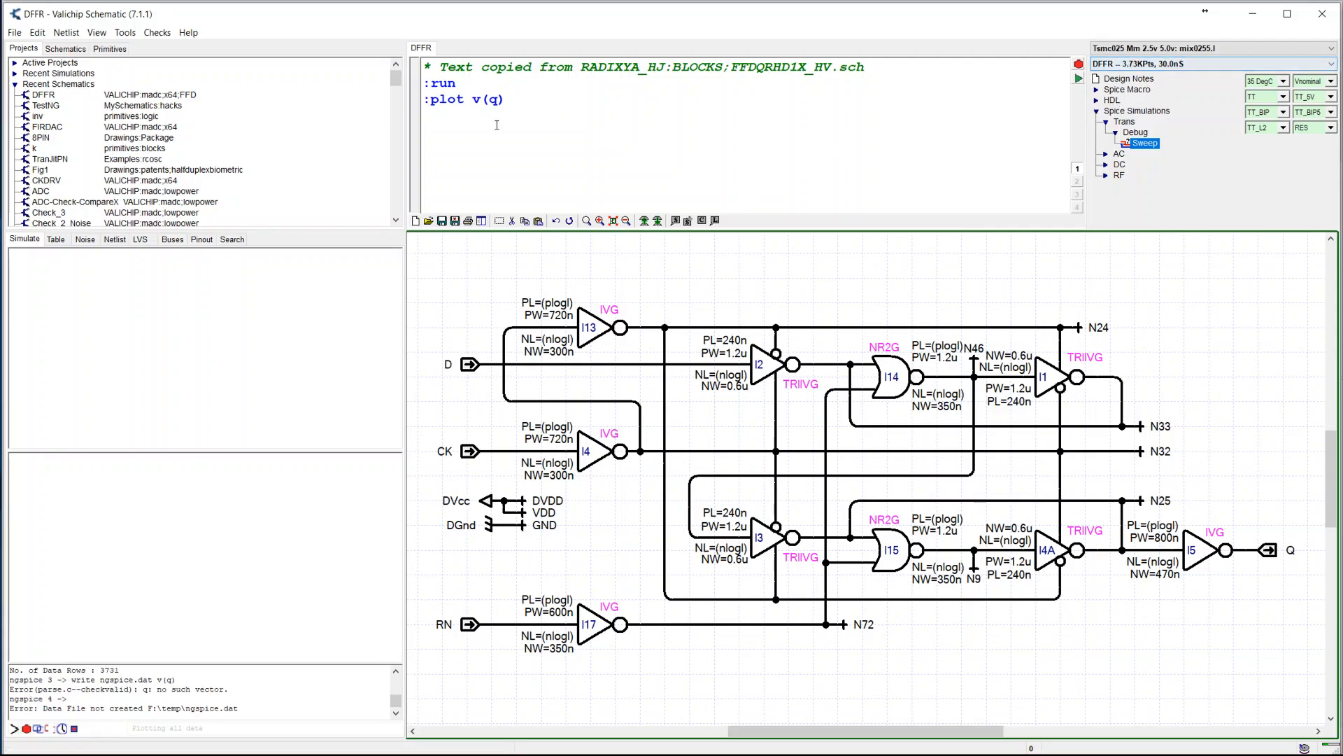
Change the Debug transient analysis to .tran 10p 50n and rerun the simulation
click(1138, 133)
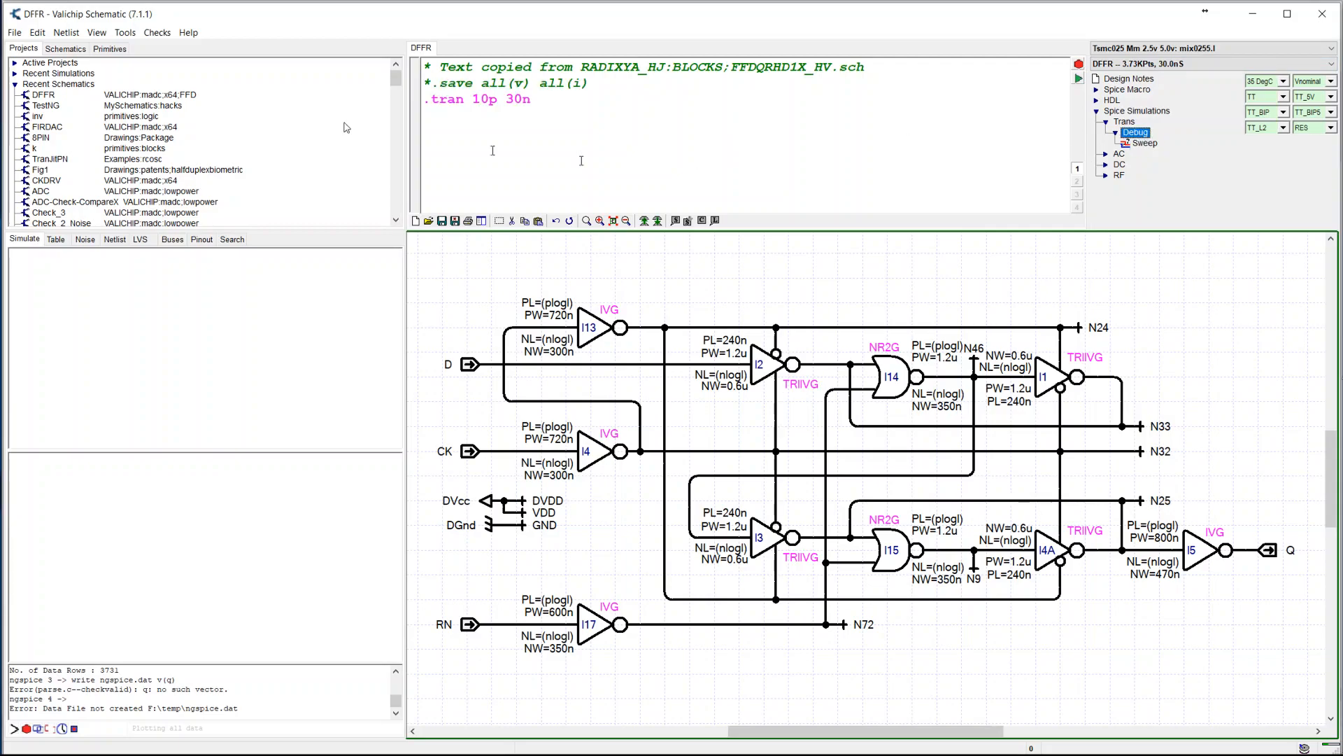
click(509, 101)
key(Delete)
text(5)
click(1079, 79)
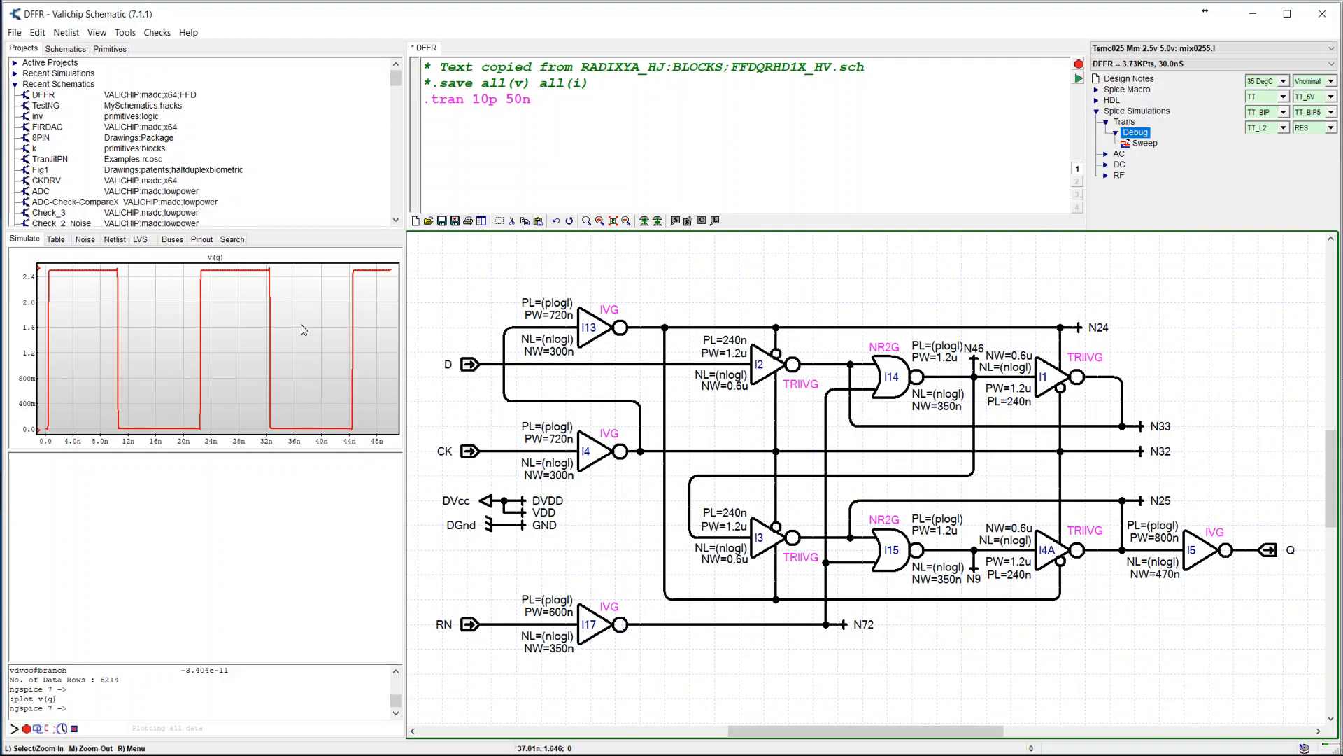
Plot the voltage of the CK input net from the schematic
click(504, 457)
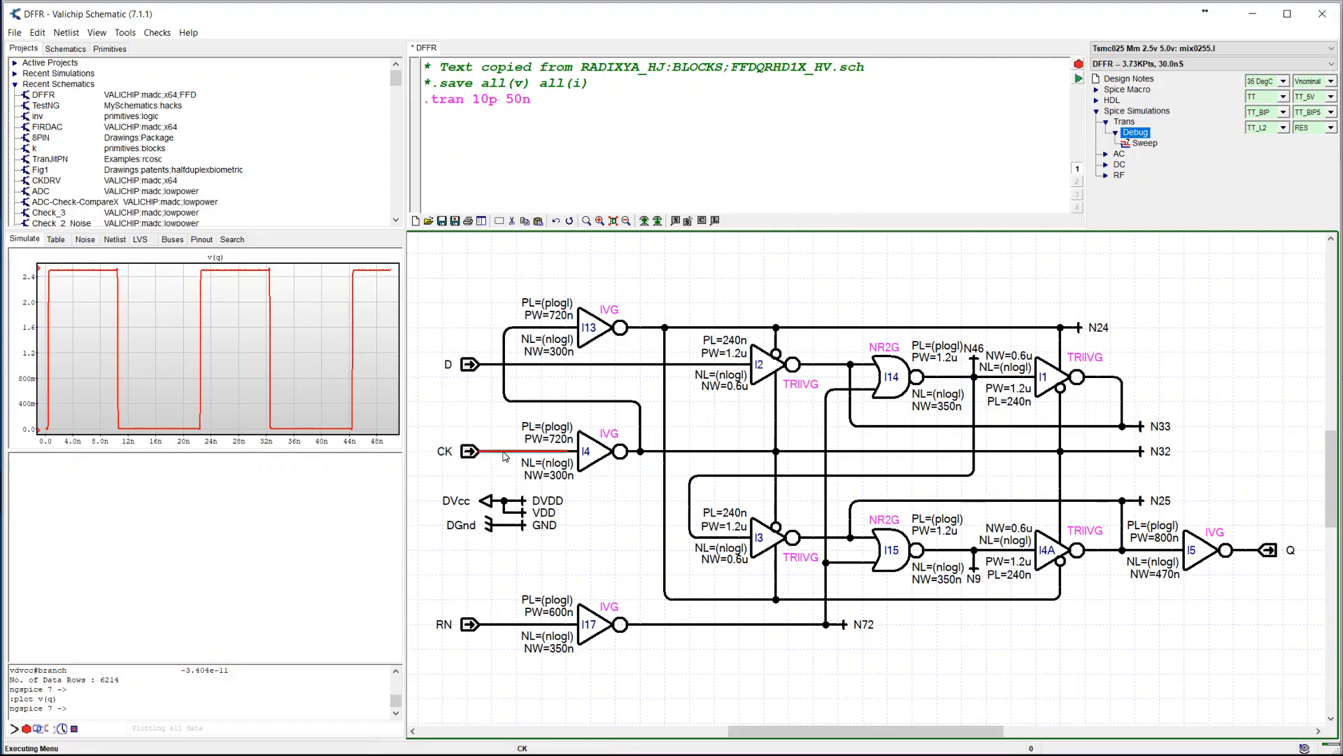
right_click(504, 456)
click(552, 621)
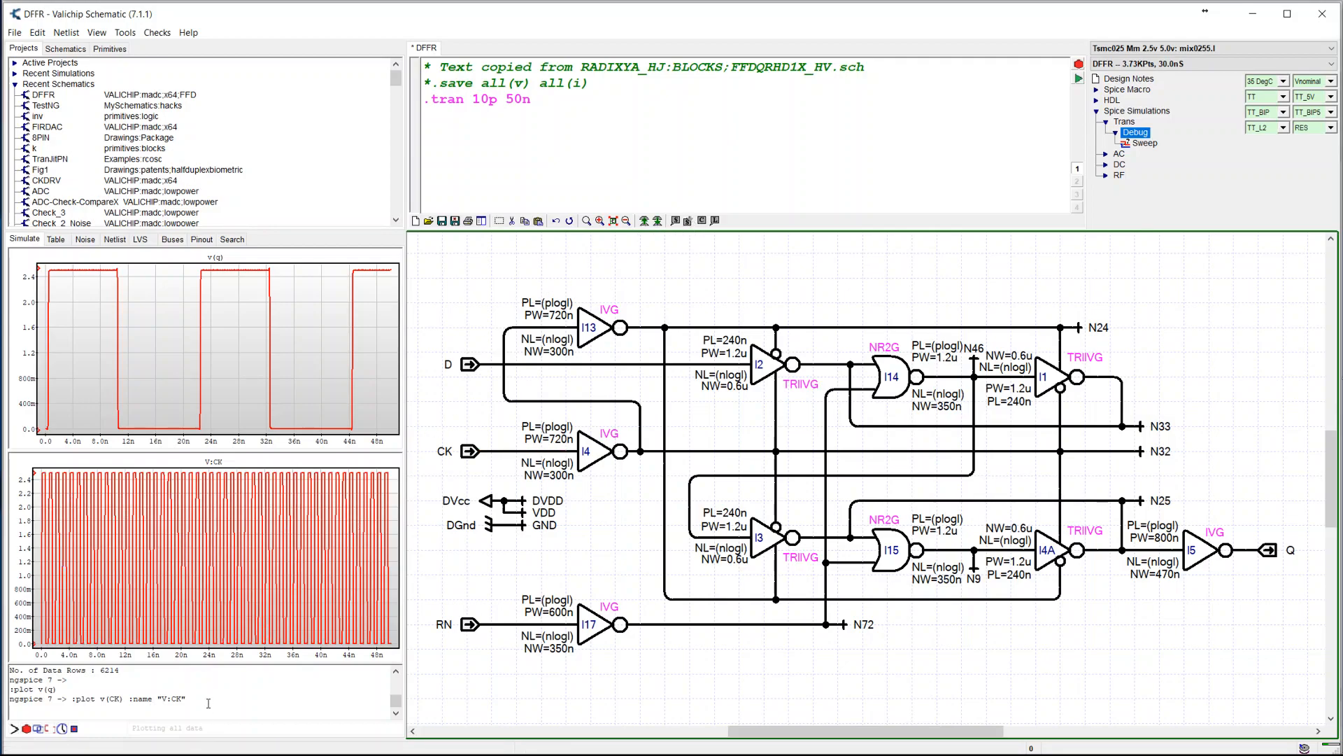
Run the op analysis in the ngspice console and check the node voltages on the CK, N32 and N24 nets
key(BackSpace)
key(BackSpace)
key(BackSpace)
key(BackSpace)
key(BackSpace)
key(BackSpace)
key(BackSpace)
key(BackSpace)
key(BackSpace)
key(BackSpace)
key(BackSpace)
key(BackSpace)
key(BackSpace)
key(BackSpace)
key(BackSpace)
key(BackSpace)
key(BackSpace)
key(BackSpace)
key(BackSpace)
key(BackSpace)
text(op)
key(Return)
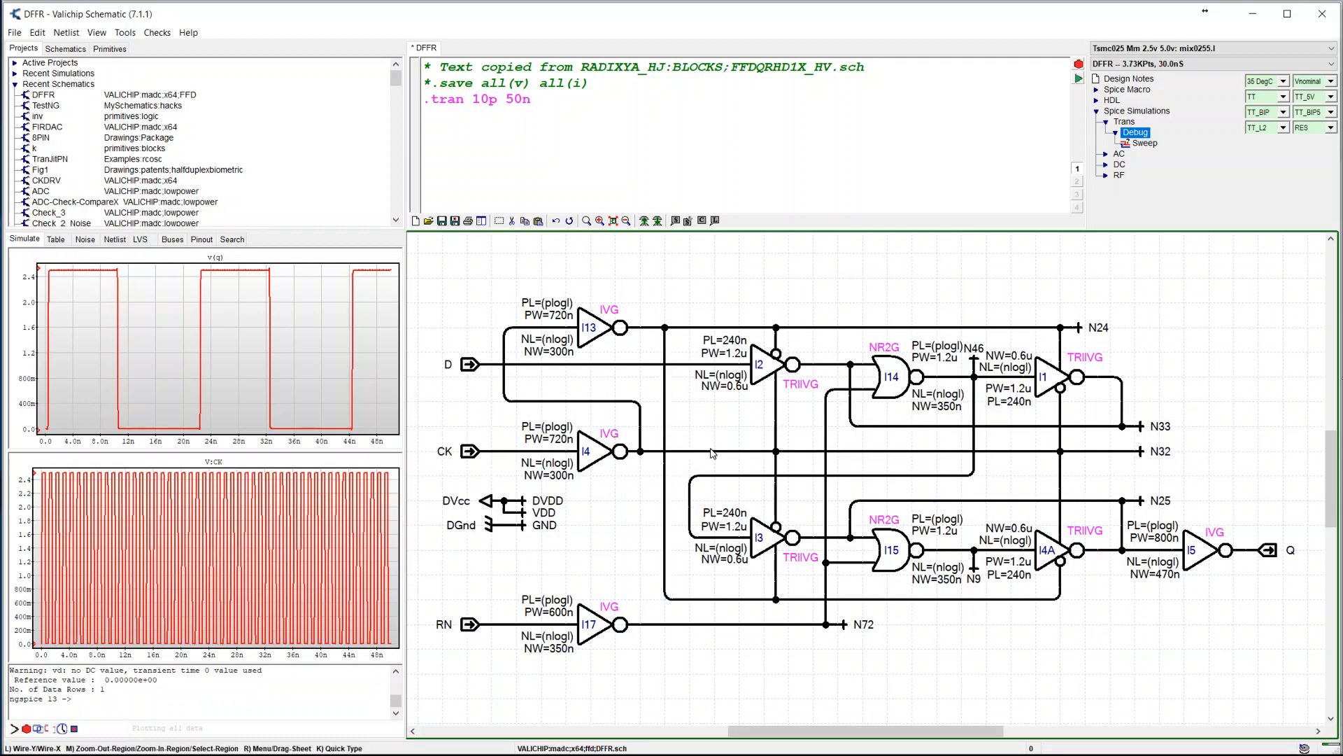
mouse_move(712, 455)
mouse_move(501, 455)
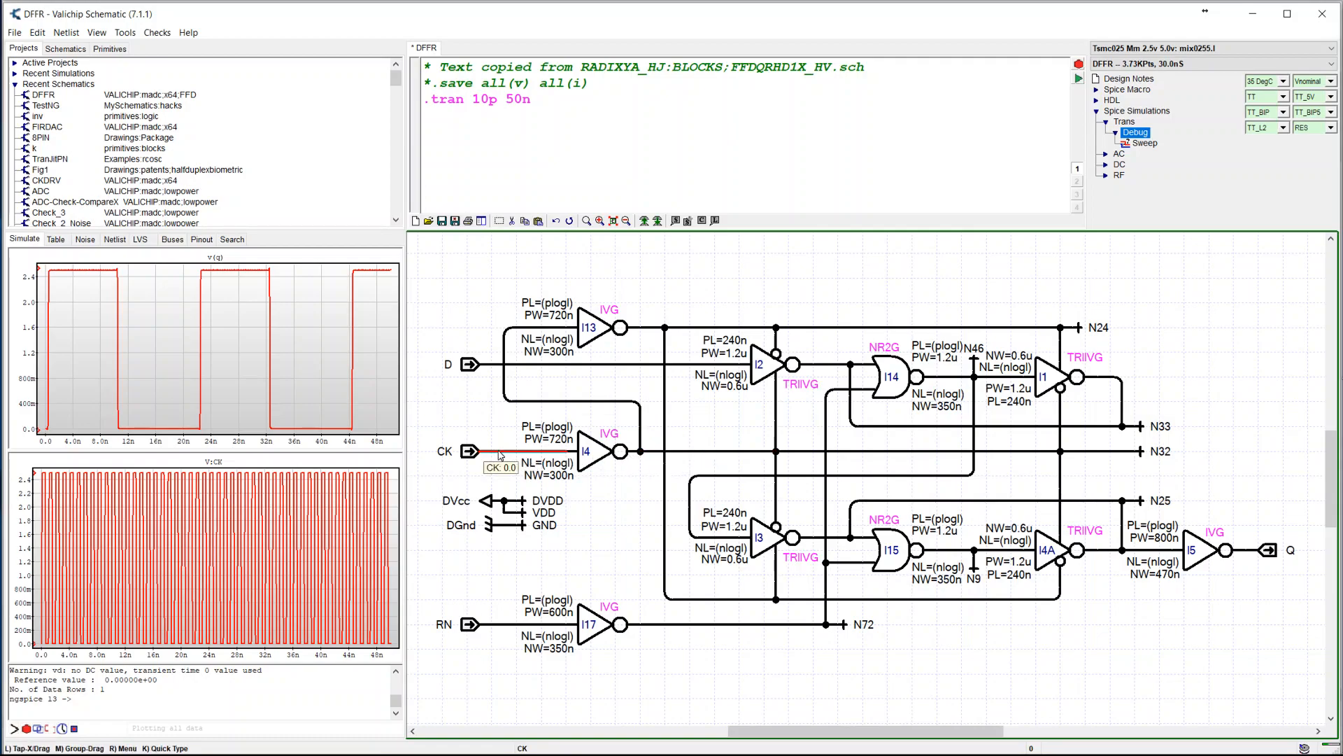
mouse_move(520, 408)
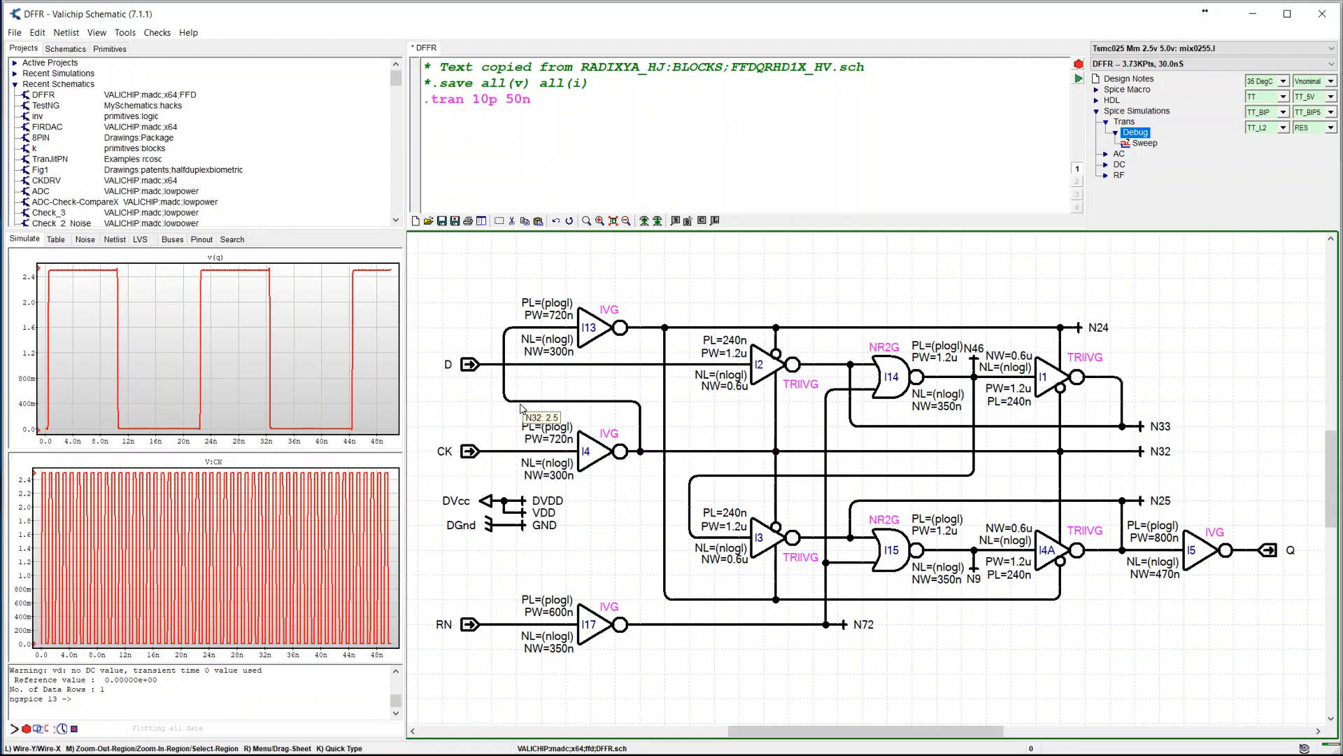
mouse_move(677, 327)
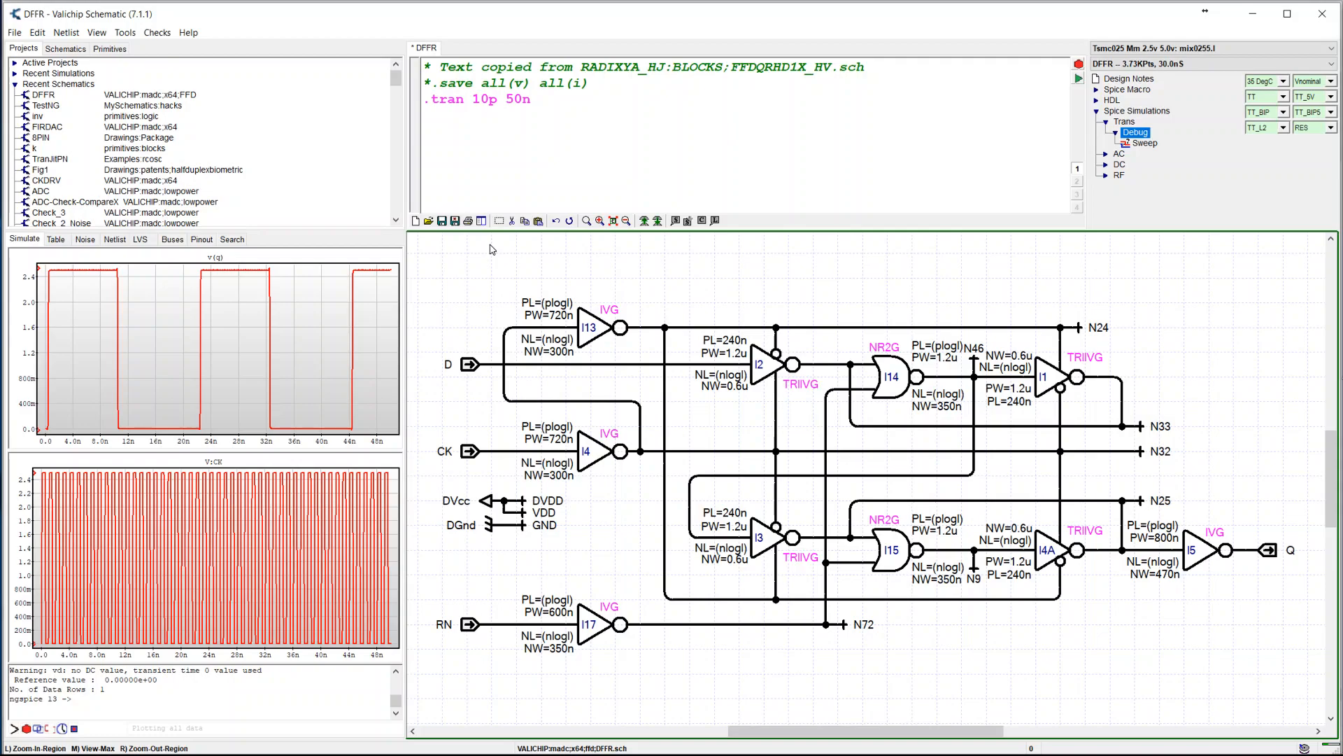
Switch to Word and insert the DFFR.emf picture from the Valichip\madc\x64\ffd folder into a new blank document
key(alt+Tab)
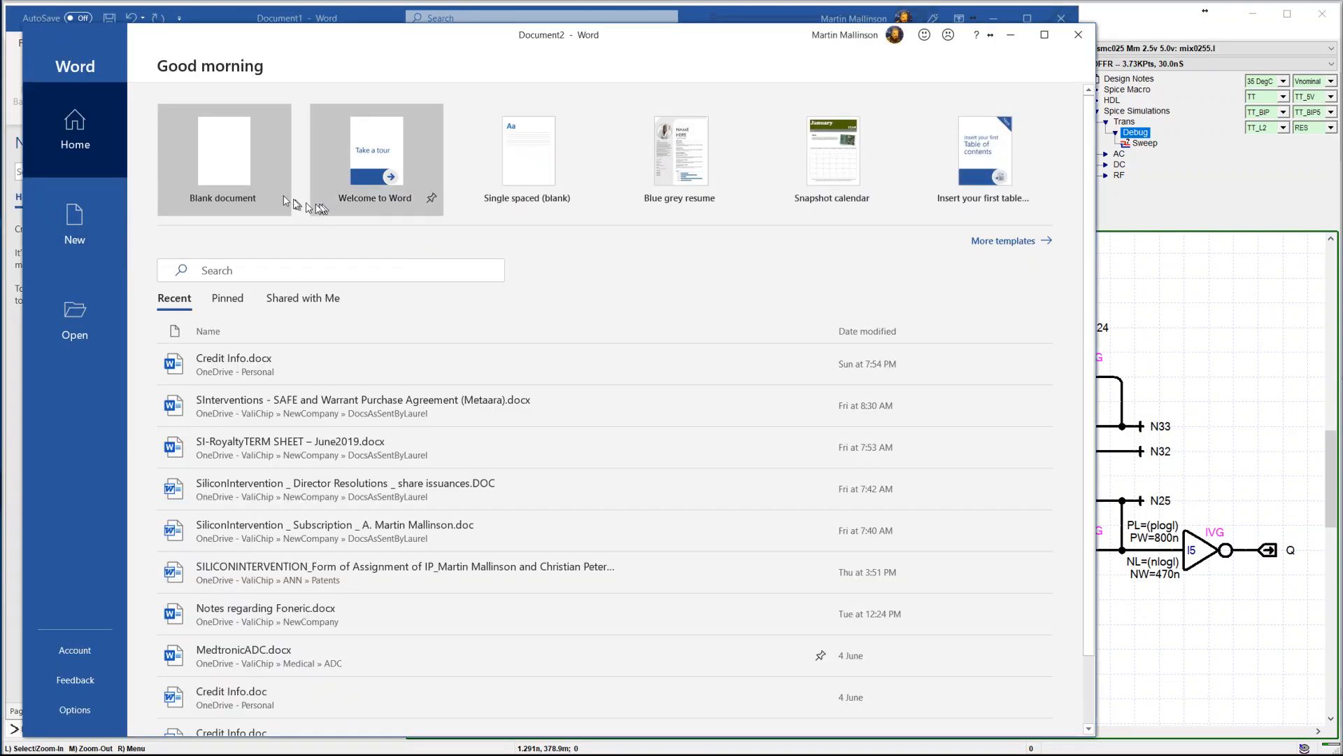
click(242, 185)
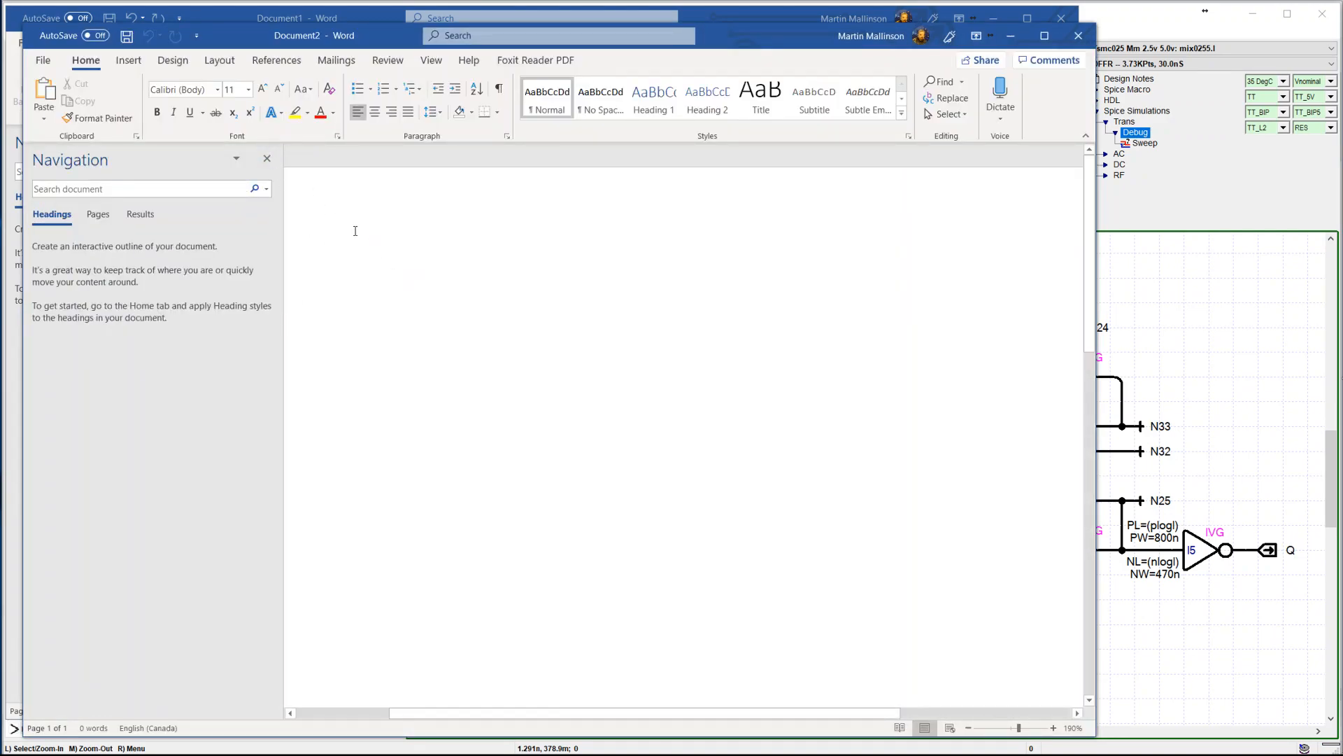
key(alt+n)
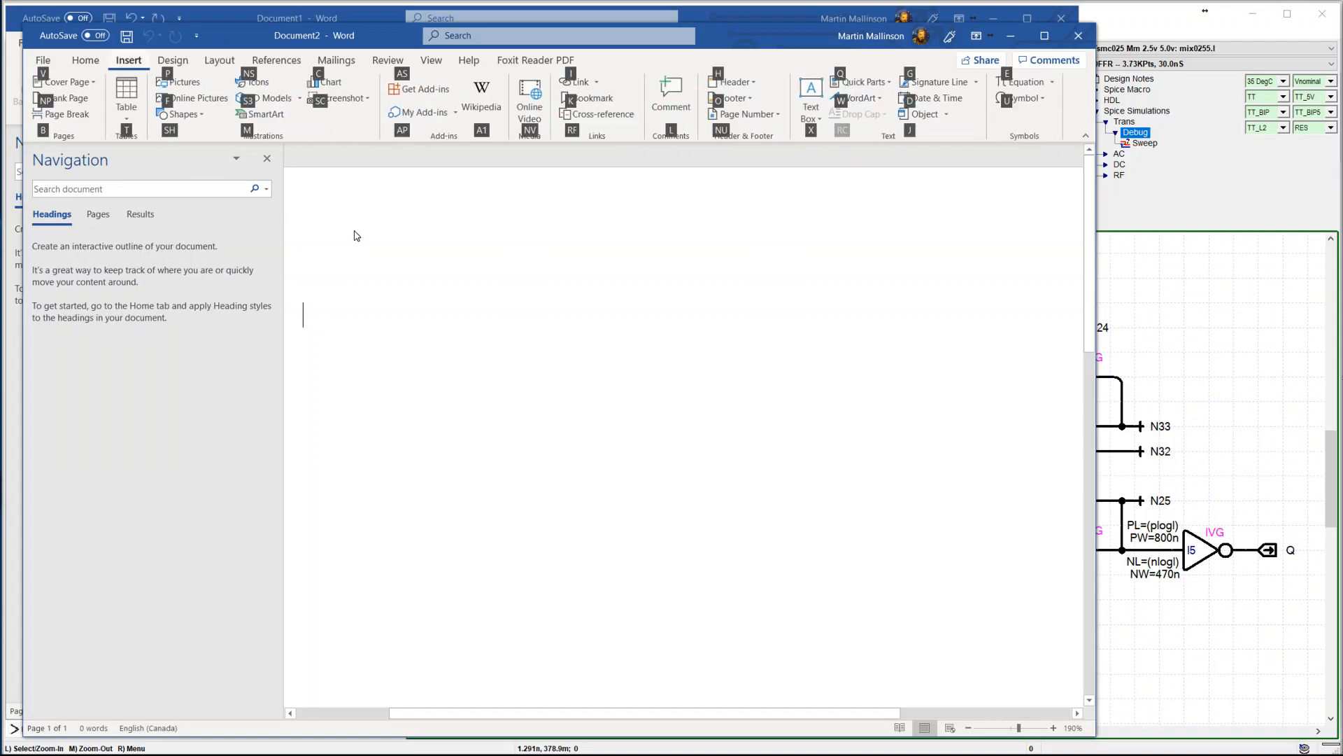
key(p)
text(\\EPSILON\d\Valichip\madc\x64\ffd\DFFR.emf)
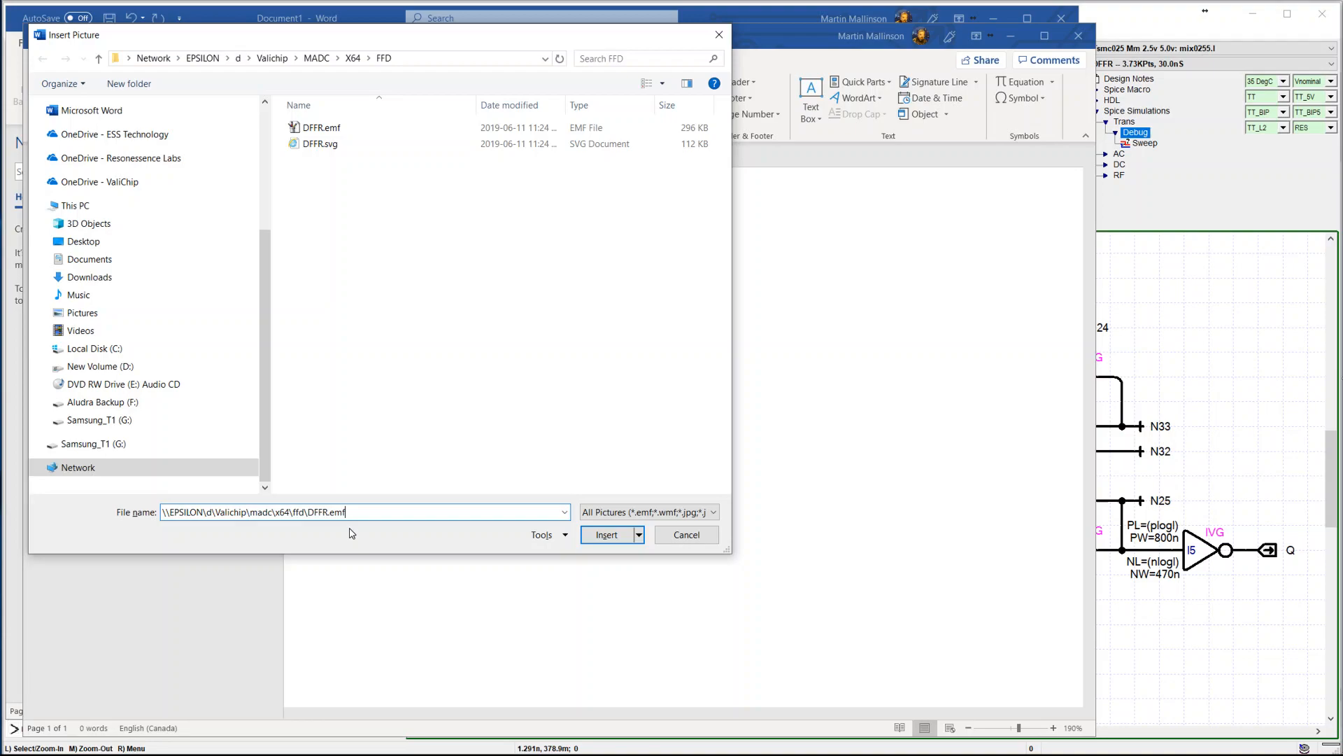
click(617, 544)
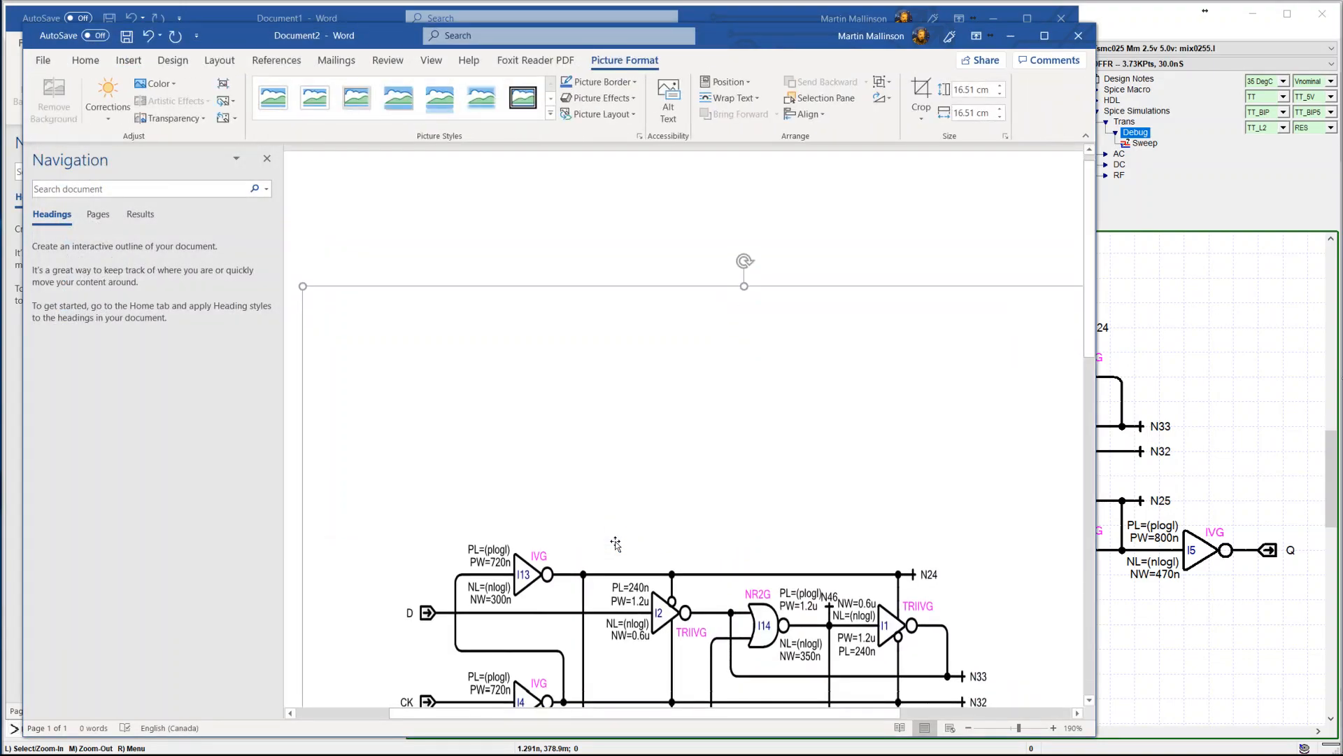
Crop the empty space above and below the DFFR drawing so the picture is about 7.68 cm high
scroll(616, 545, down, 4)
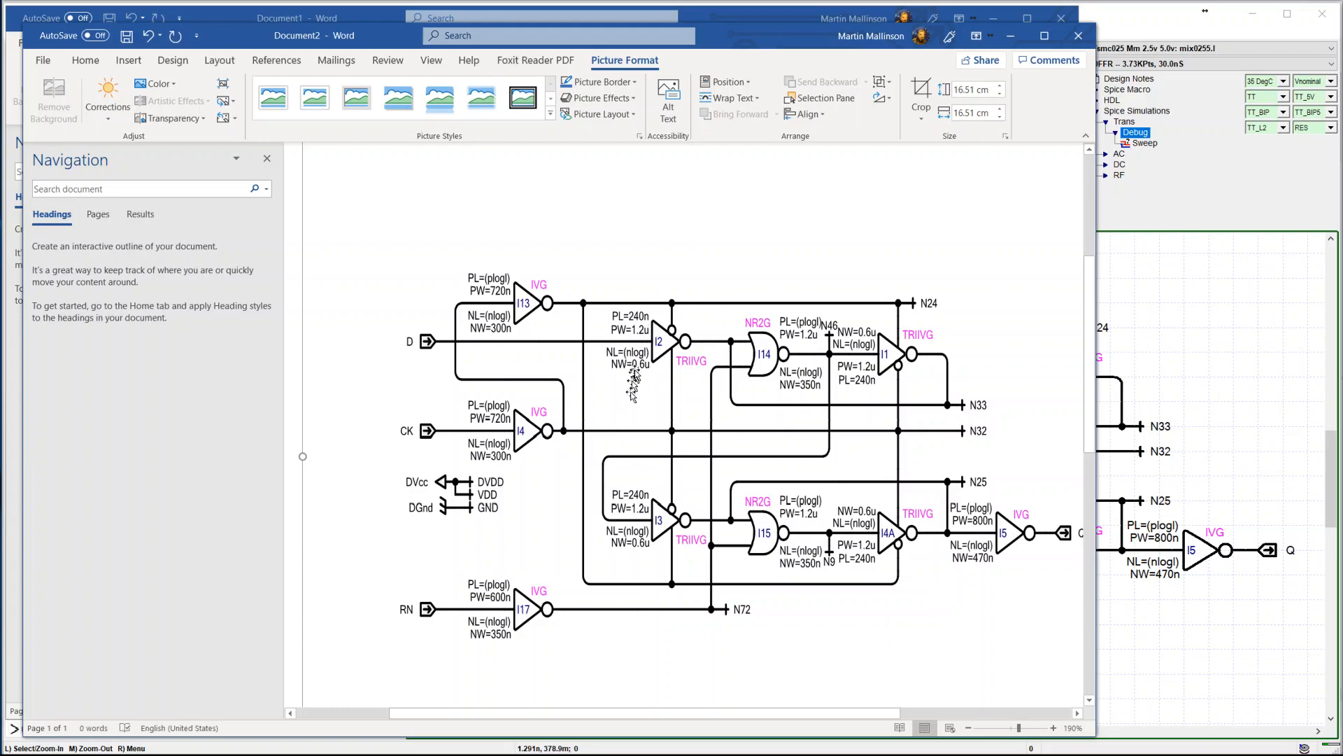
right_click(600, 241)
click(635, 214)
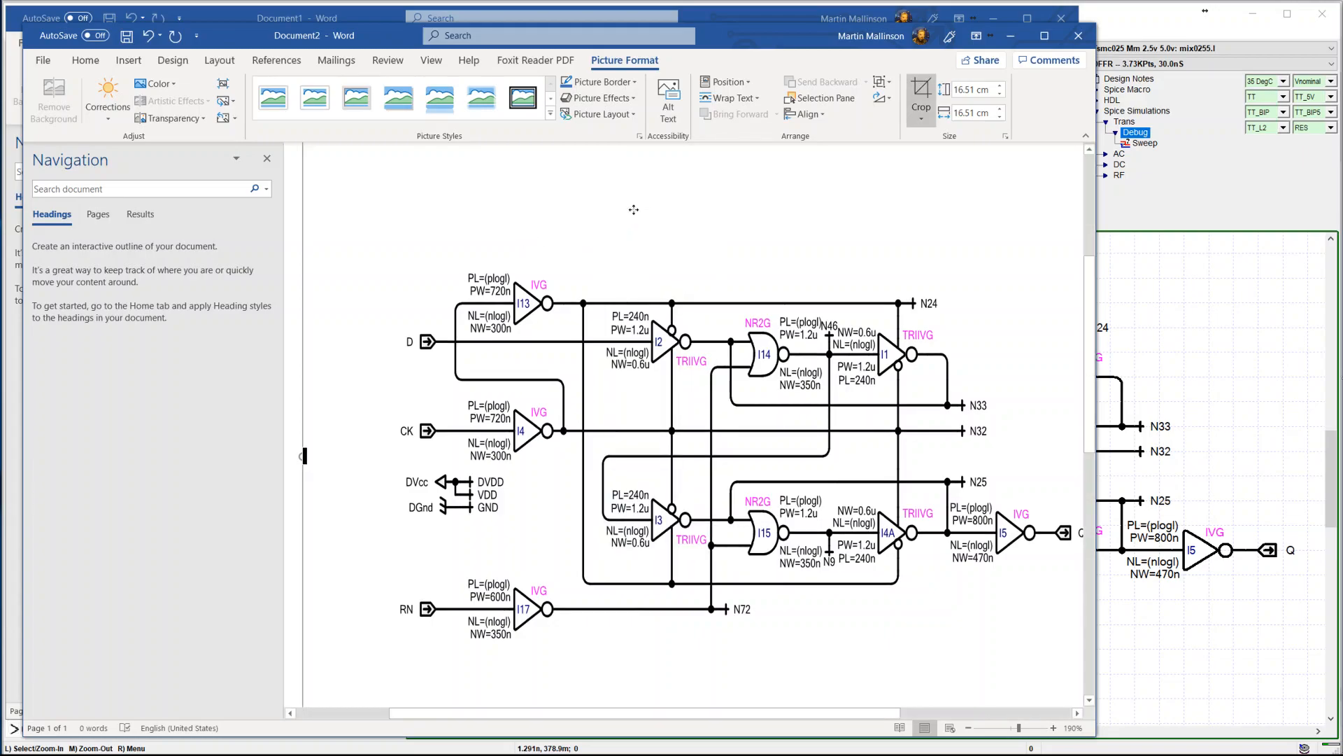
scroll(636, 214, up, 3)
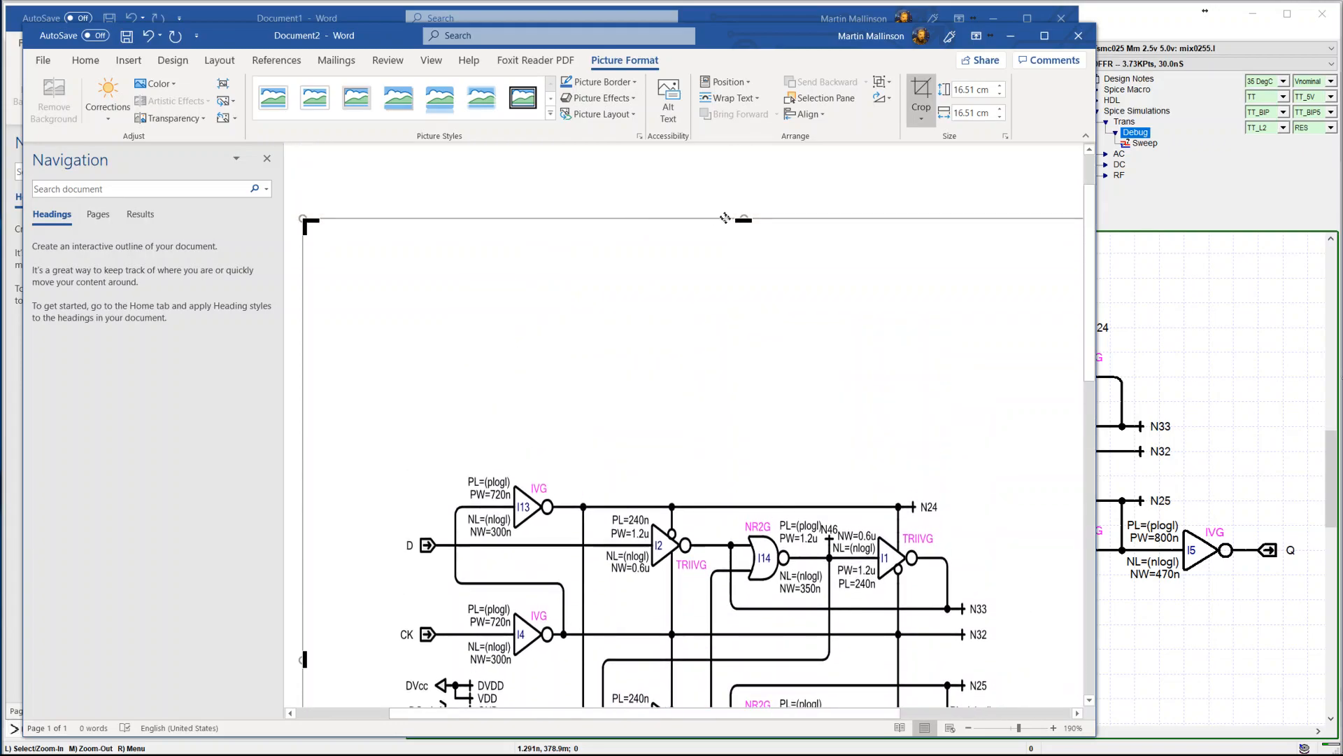
drag(743, 220, 708, 463)
scroll(691, 668, down, 2)
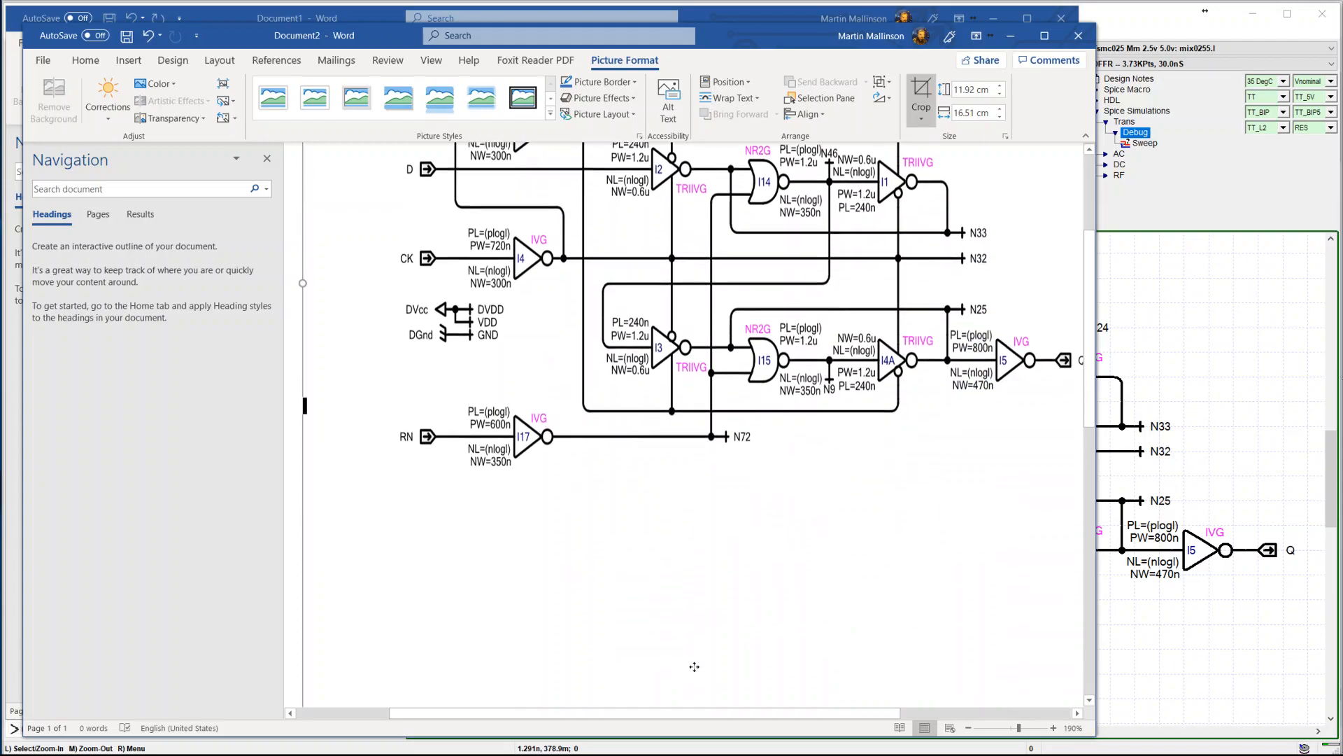
scroll(693, 669, down, 2)
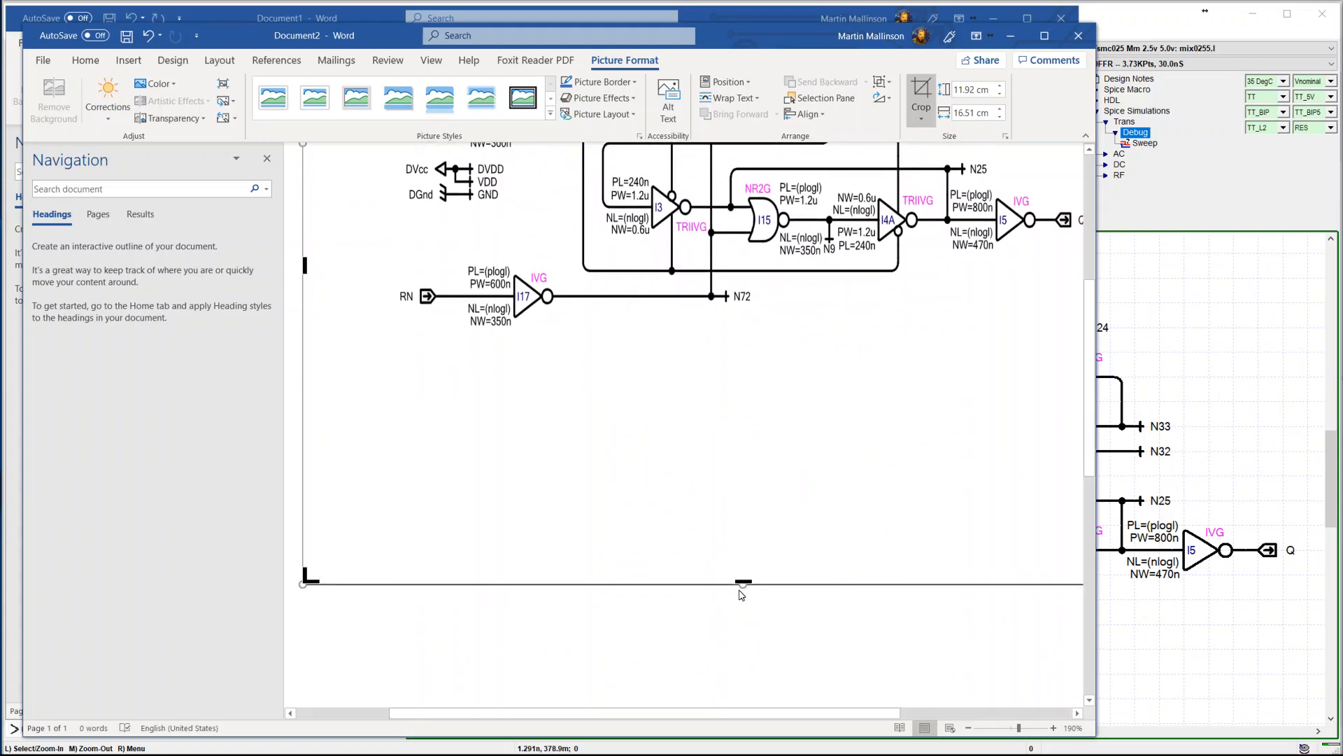
drag(741, 582, 724, 354)
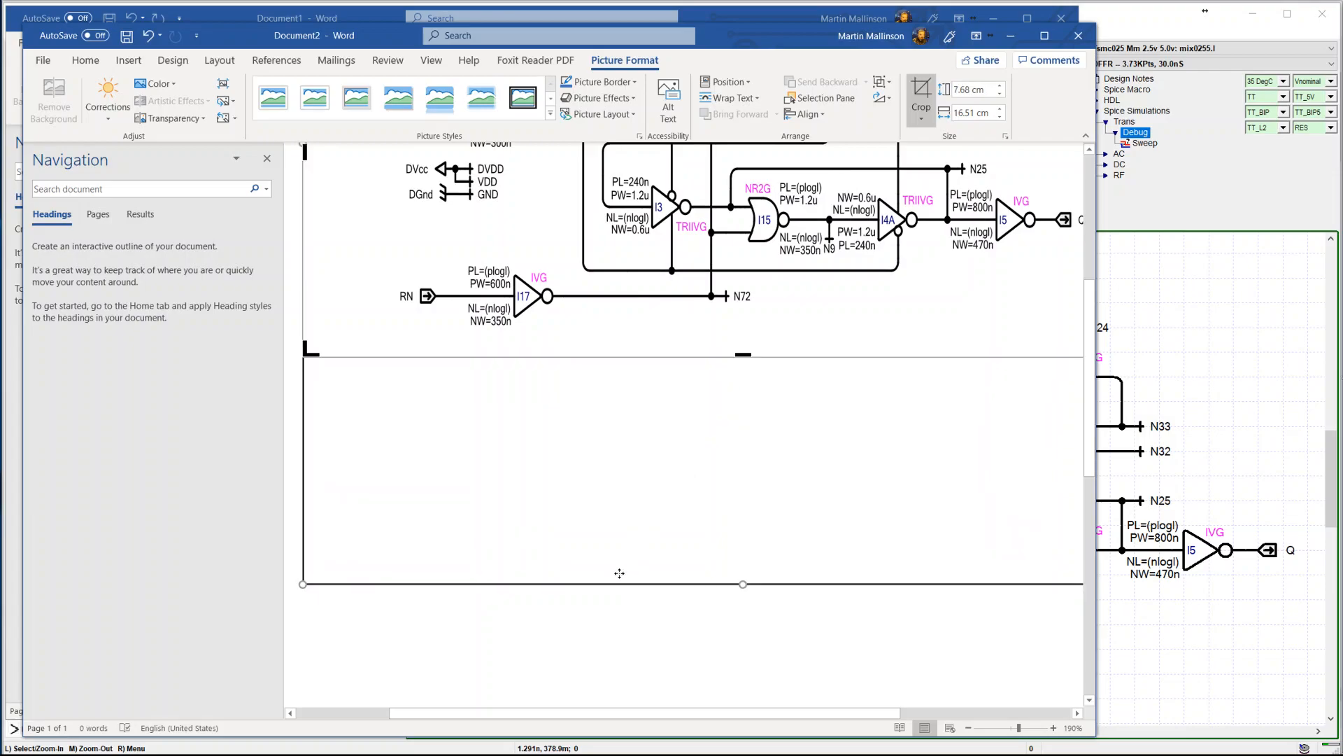
click(614, 634)
scroll(615, 634, up, 5)
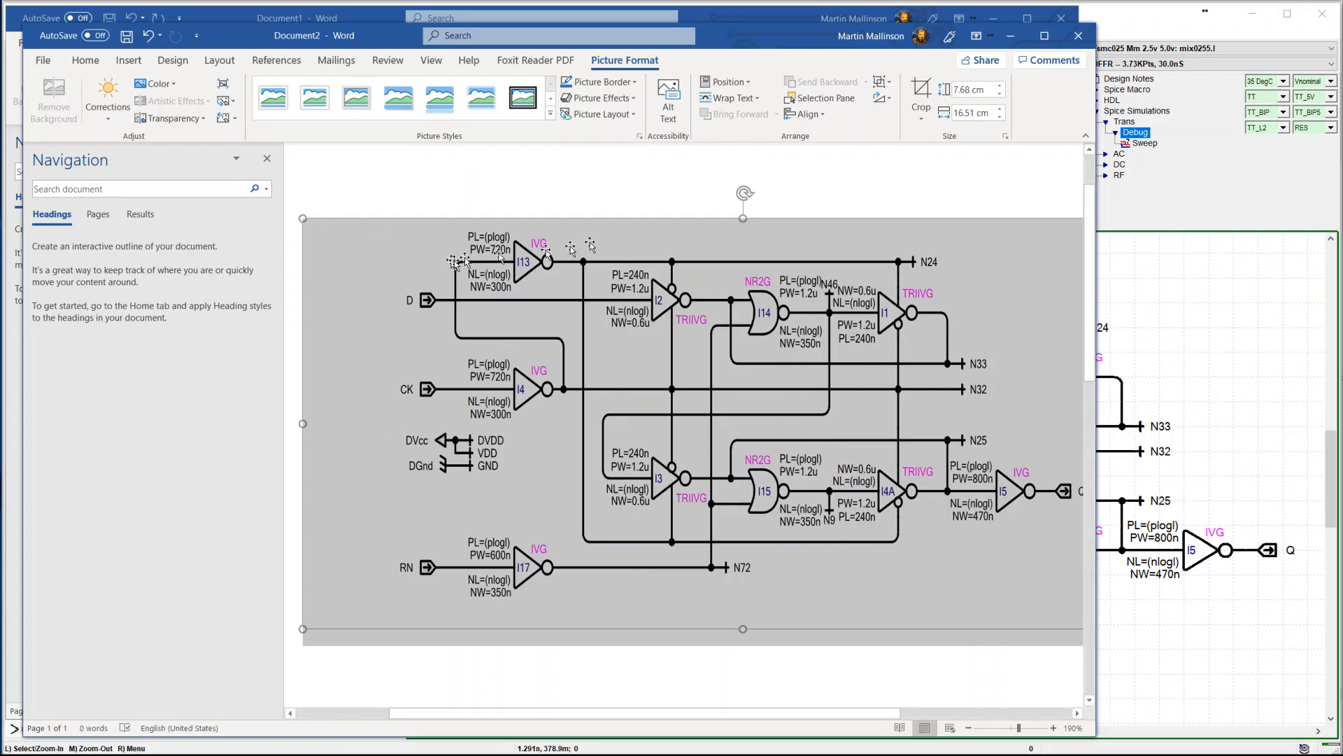
Crop the picture further from its top and left sides to about 6.47 cm high and 8.5 cm wide
right_click(659, 236)
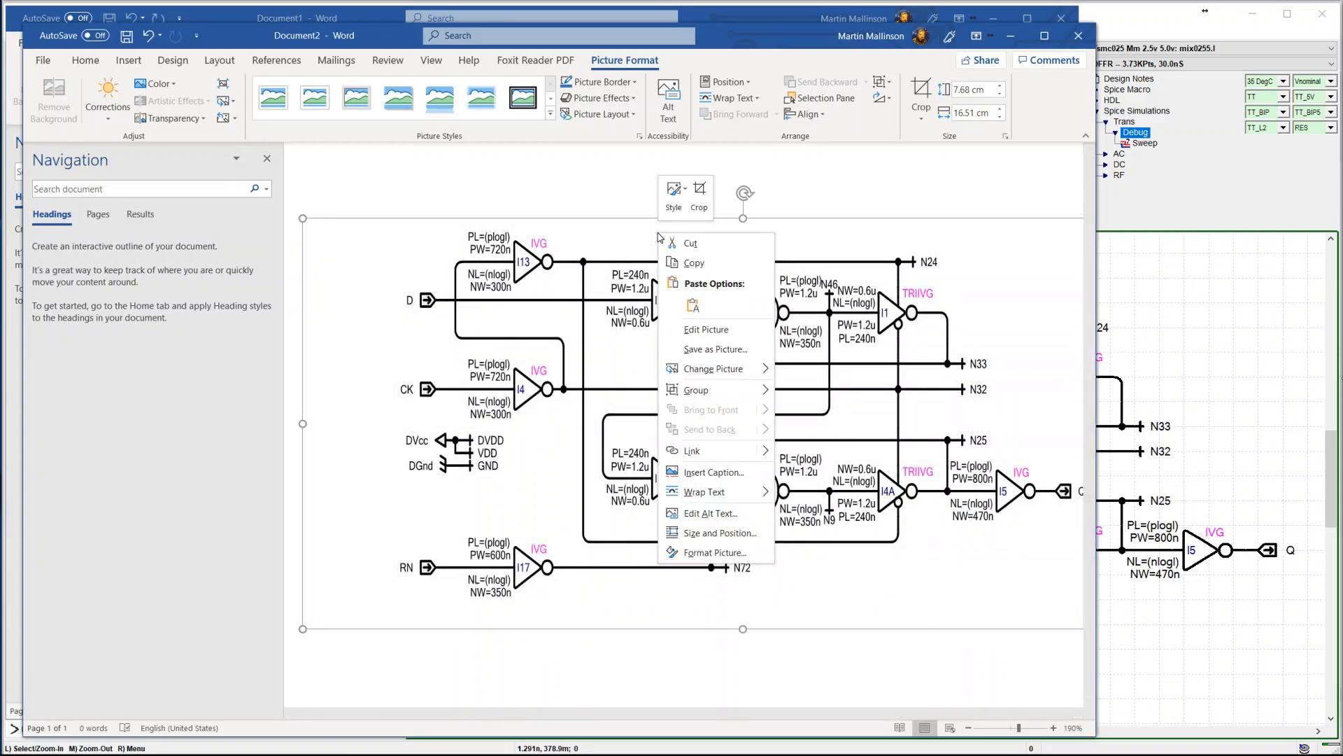
click(699, 197)
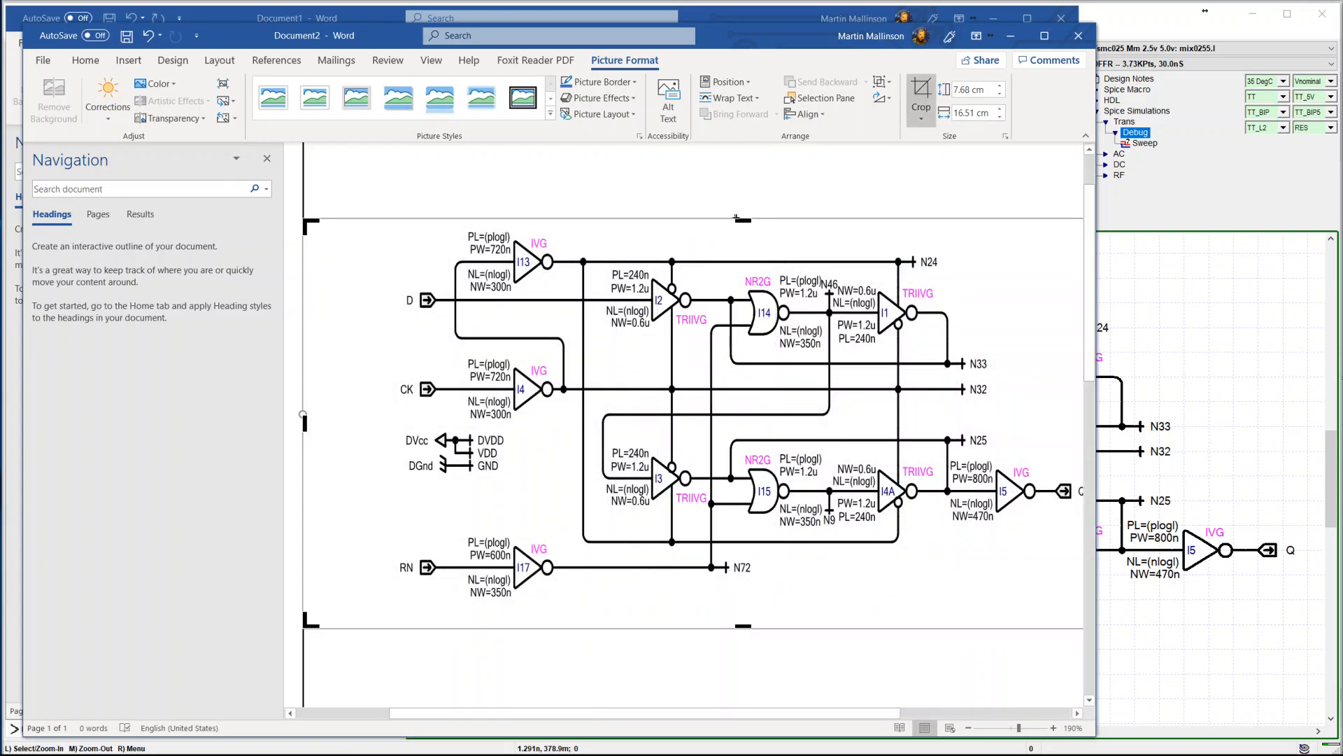
drag(739, 218, 738, 283)
drag(307, 386, 729, 369)
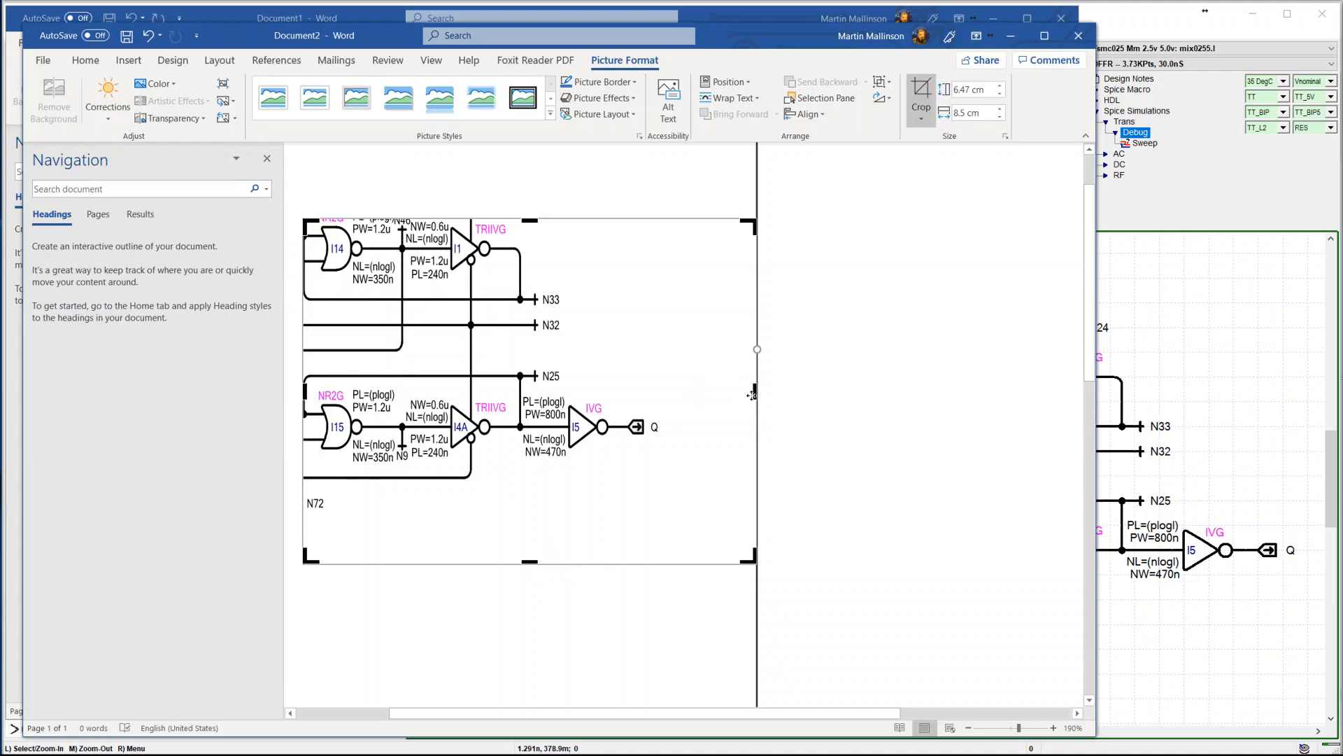
drag(752, 393, 648, 385)
drag(632, 386, 649, 384)
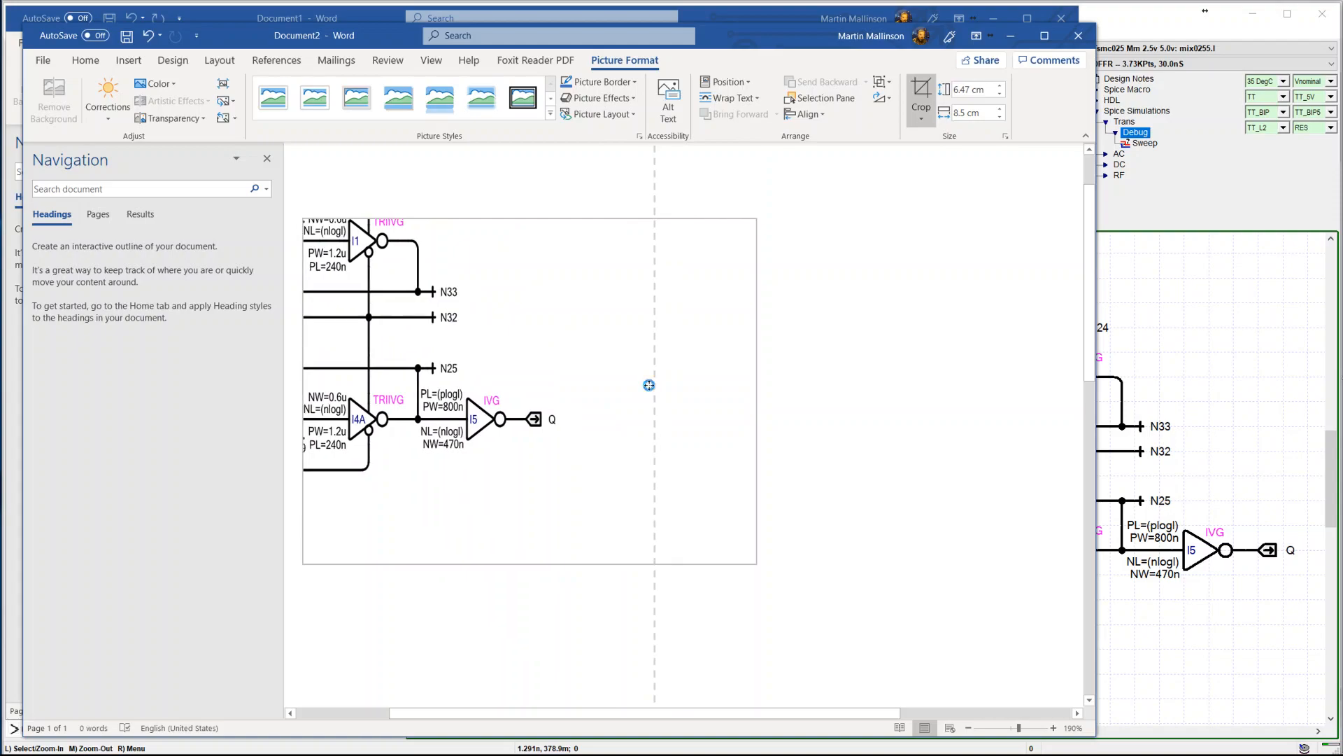
key(ctrl+z)
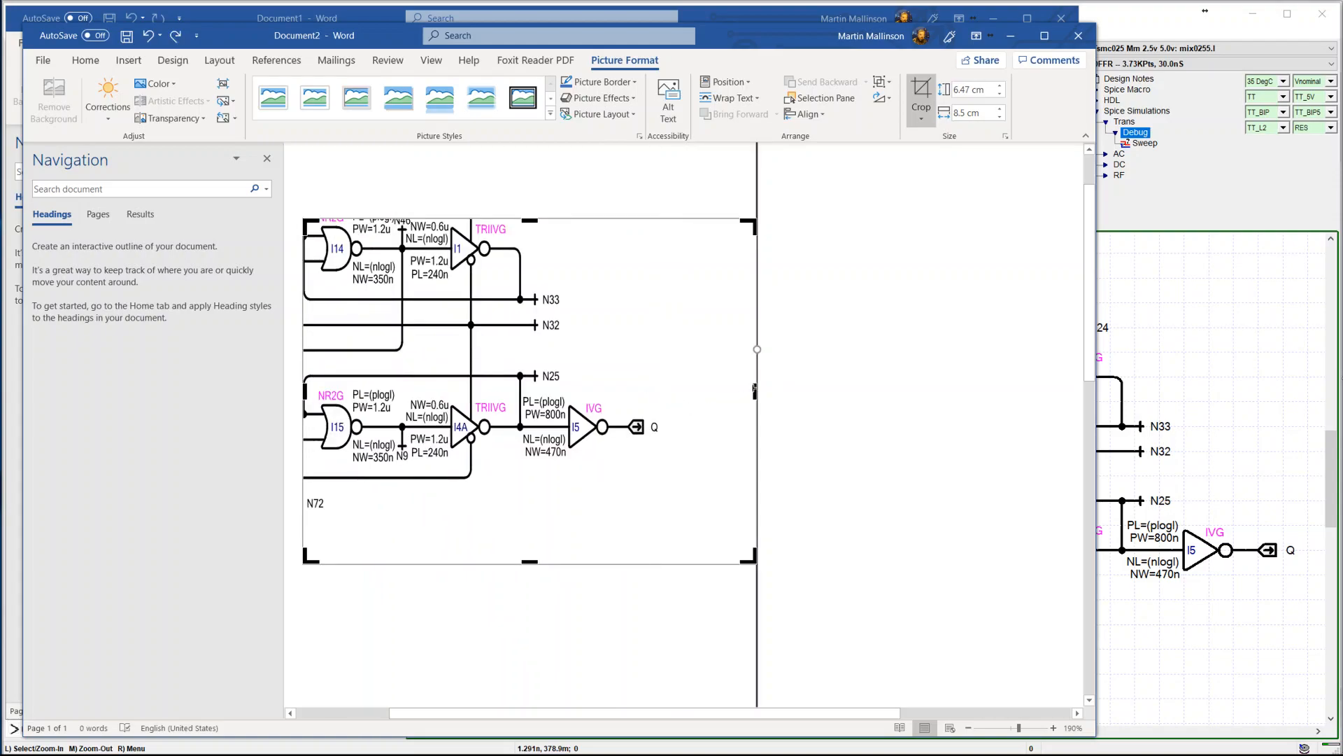
Crop the picture's right and bottom sides to about 5.06 by 4.41 cm, and enlarge it to about 16.71 by 10.77 cm
drag(755, 390, 570, 389)
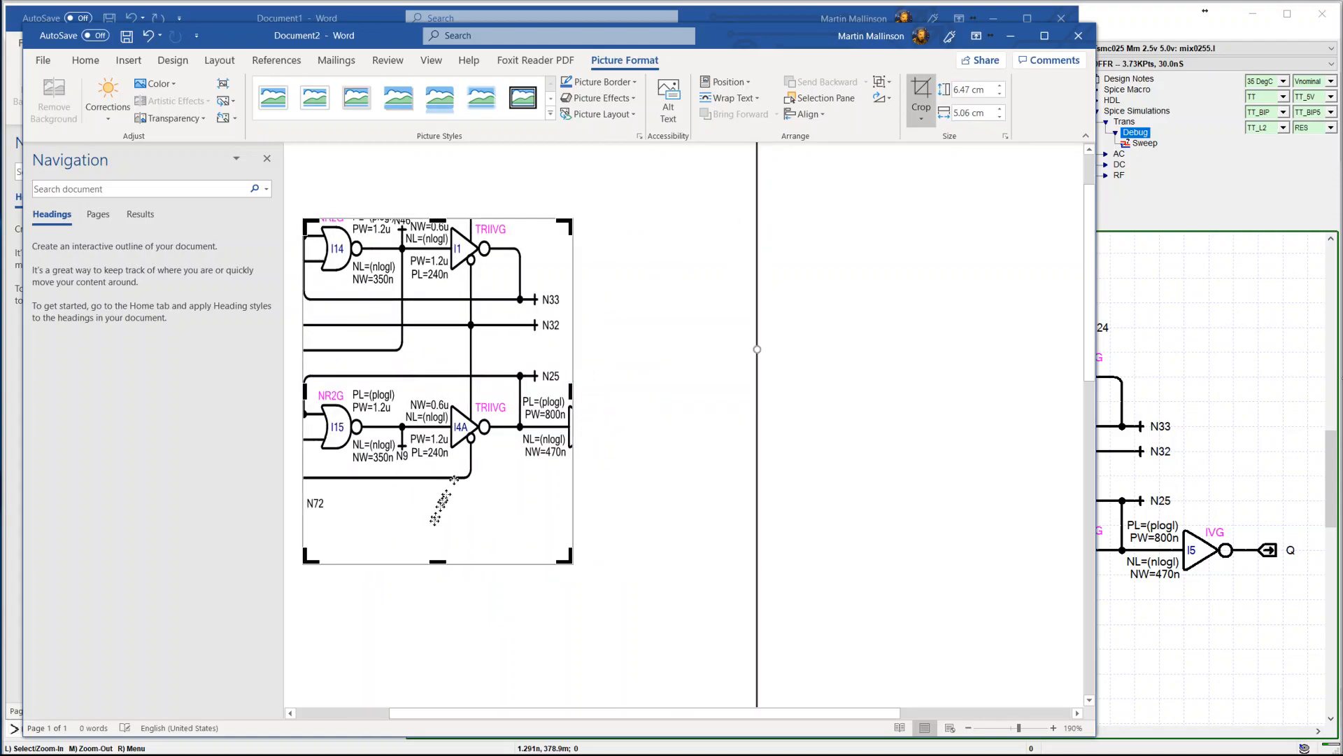
drag(434, 563, 435, 453)
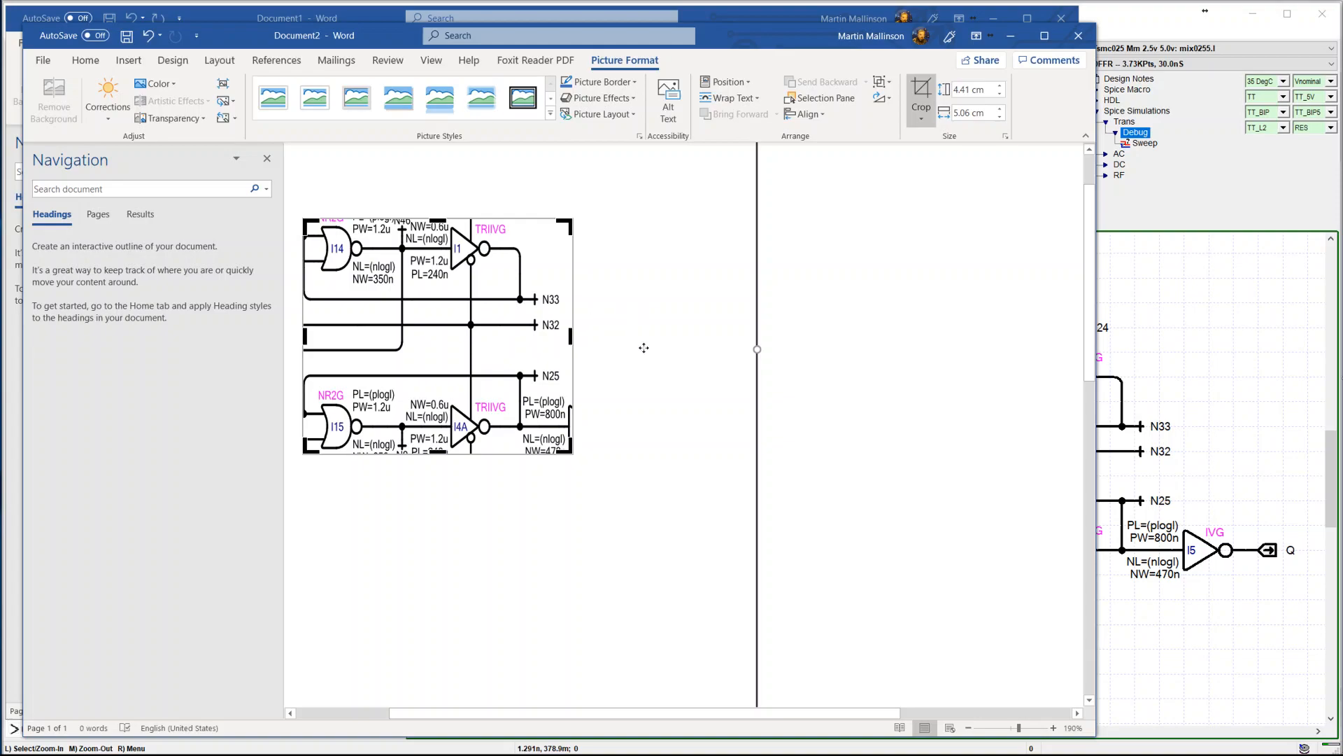
key(Escape)
drag(572, 456, 962, 706)
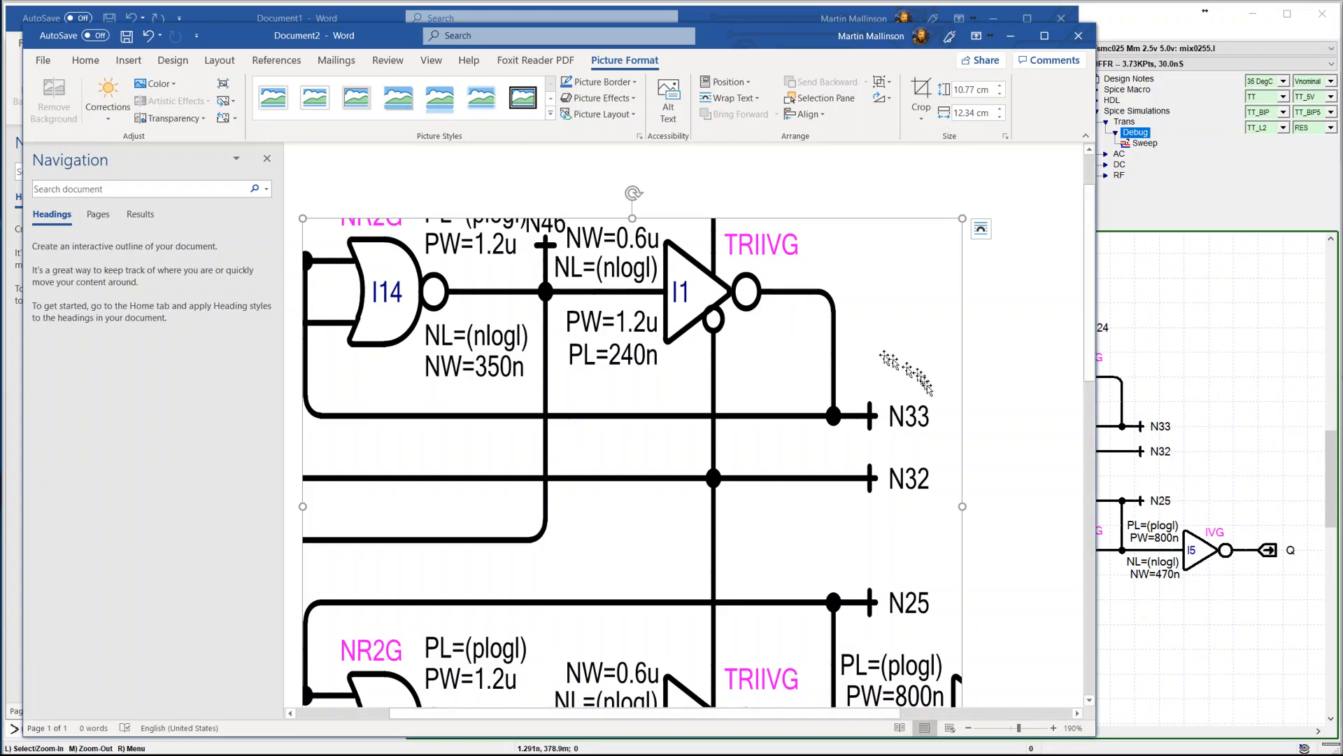
drag(959, 506, 1092, 495)
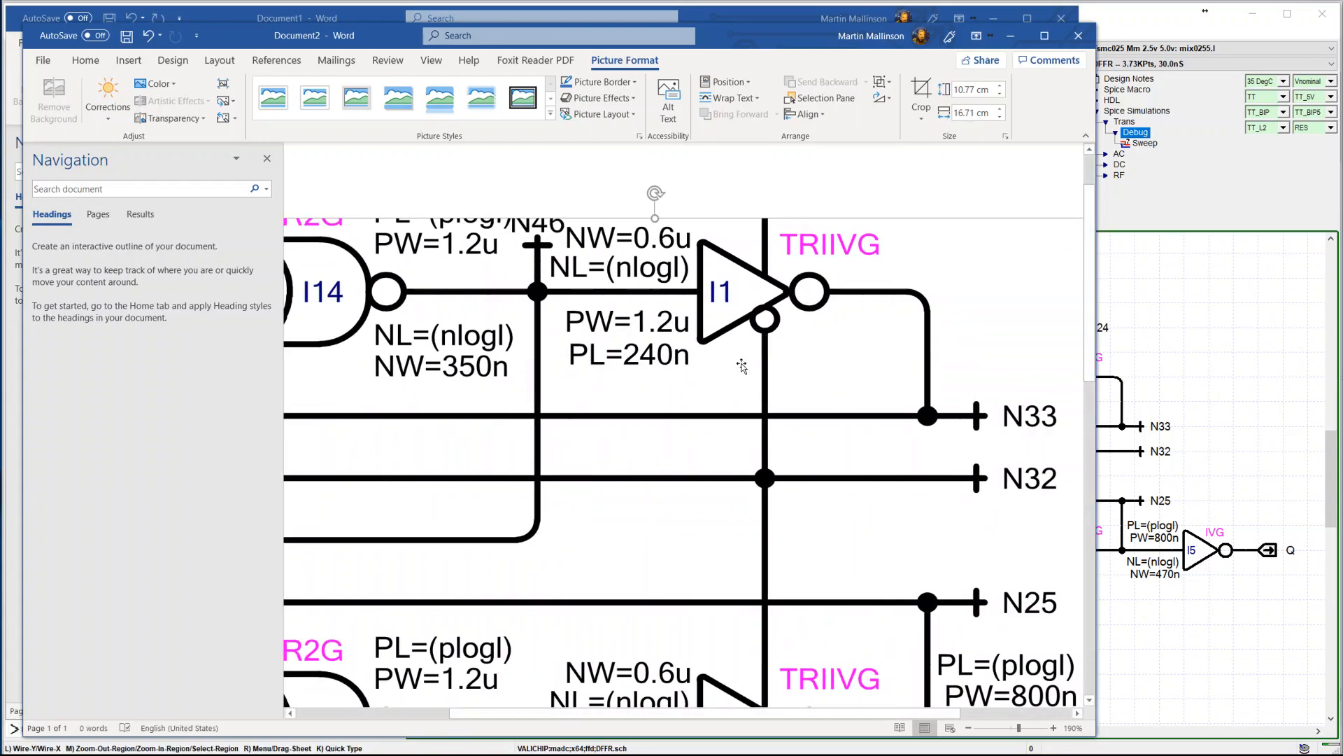
Close both Word documents without saving and return to the Valichip Schematic window
click(1069, 15)
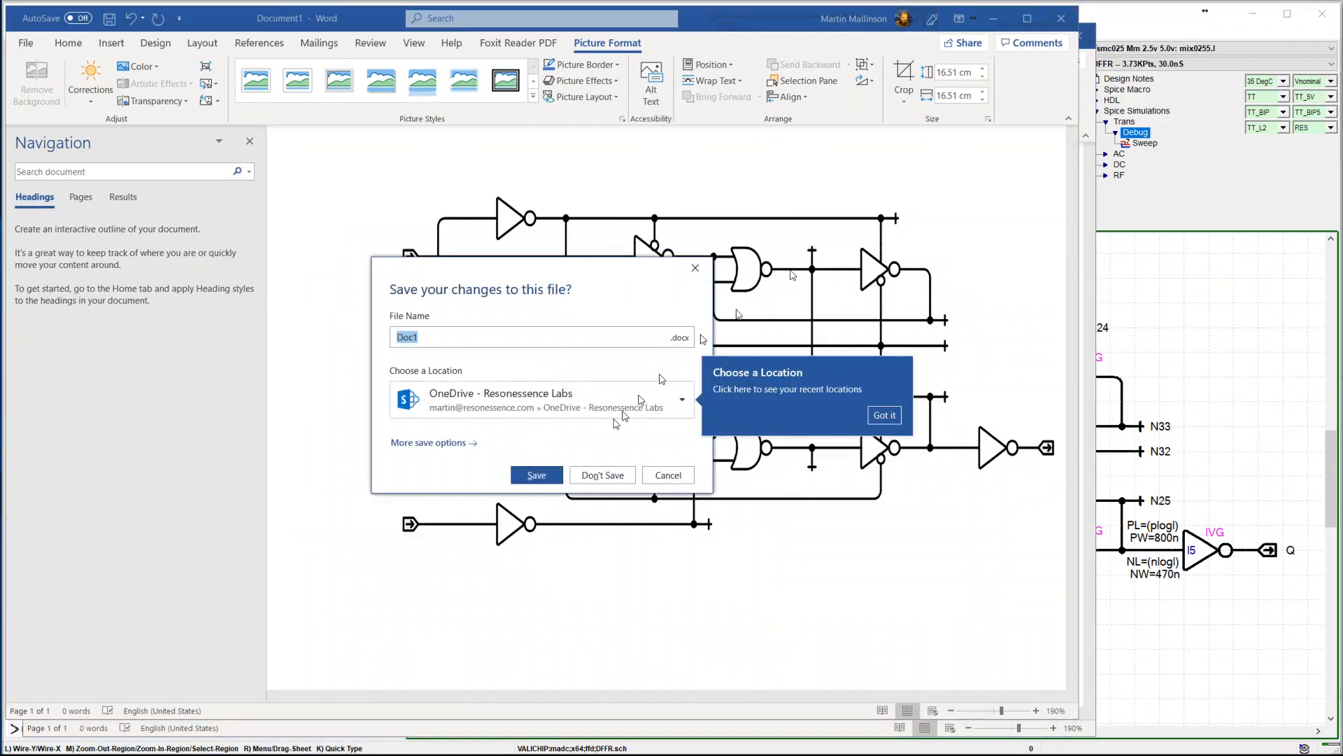
click(603, 475)
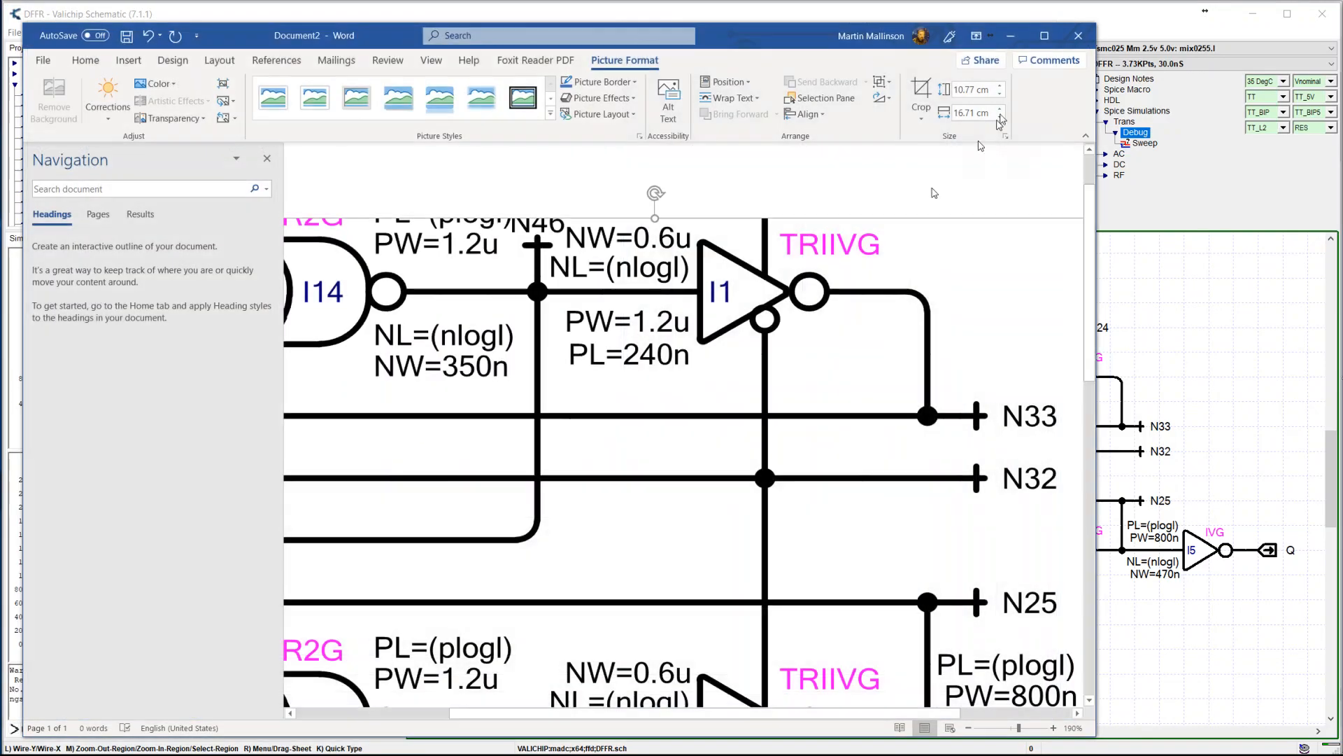
click(1078, 35)
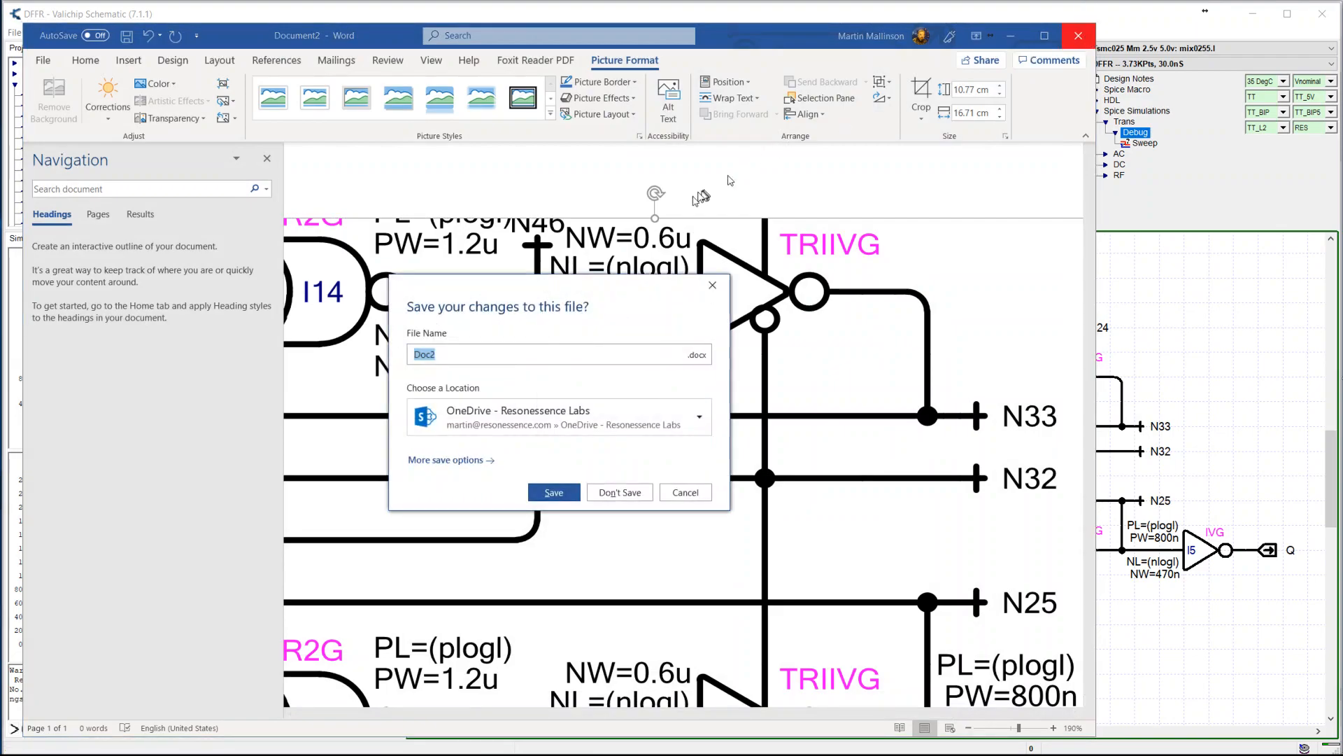
click(601, 492)
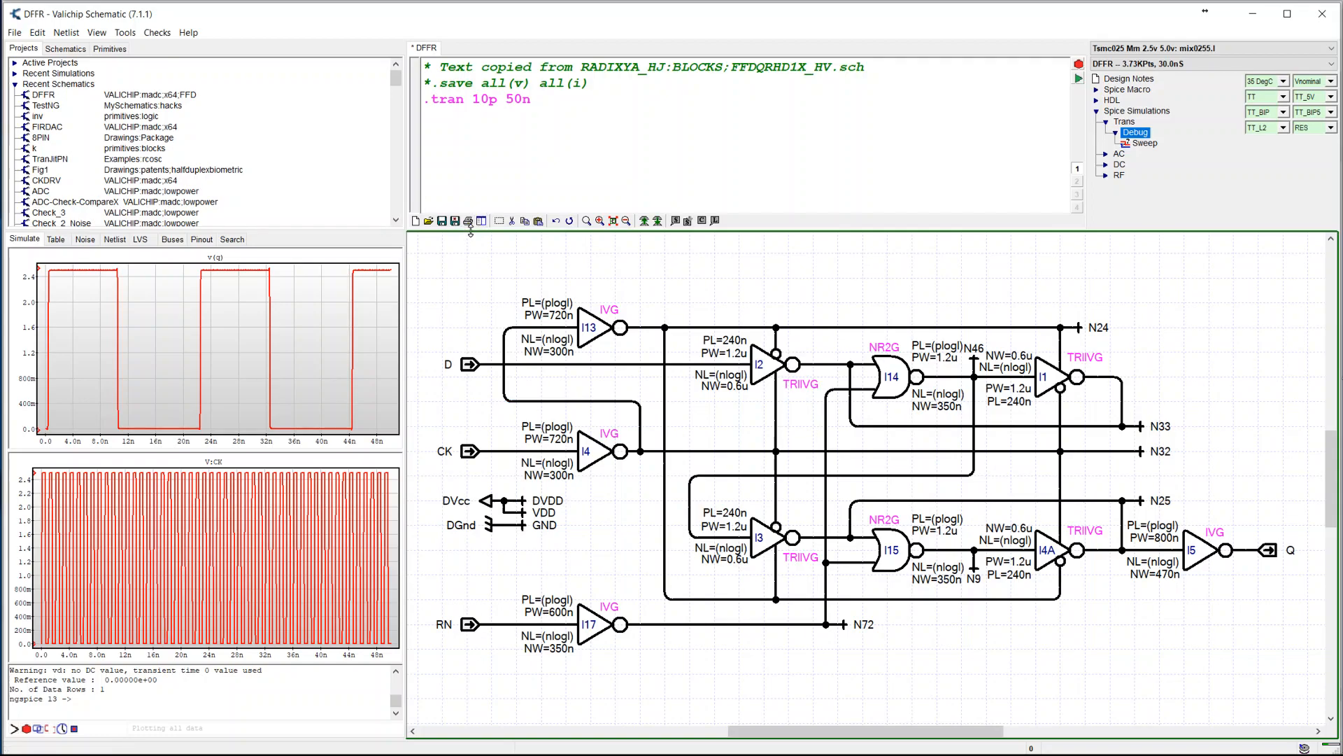
Add the V:CK trace to a floating plot window
right_click(340, 494)
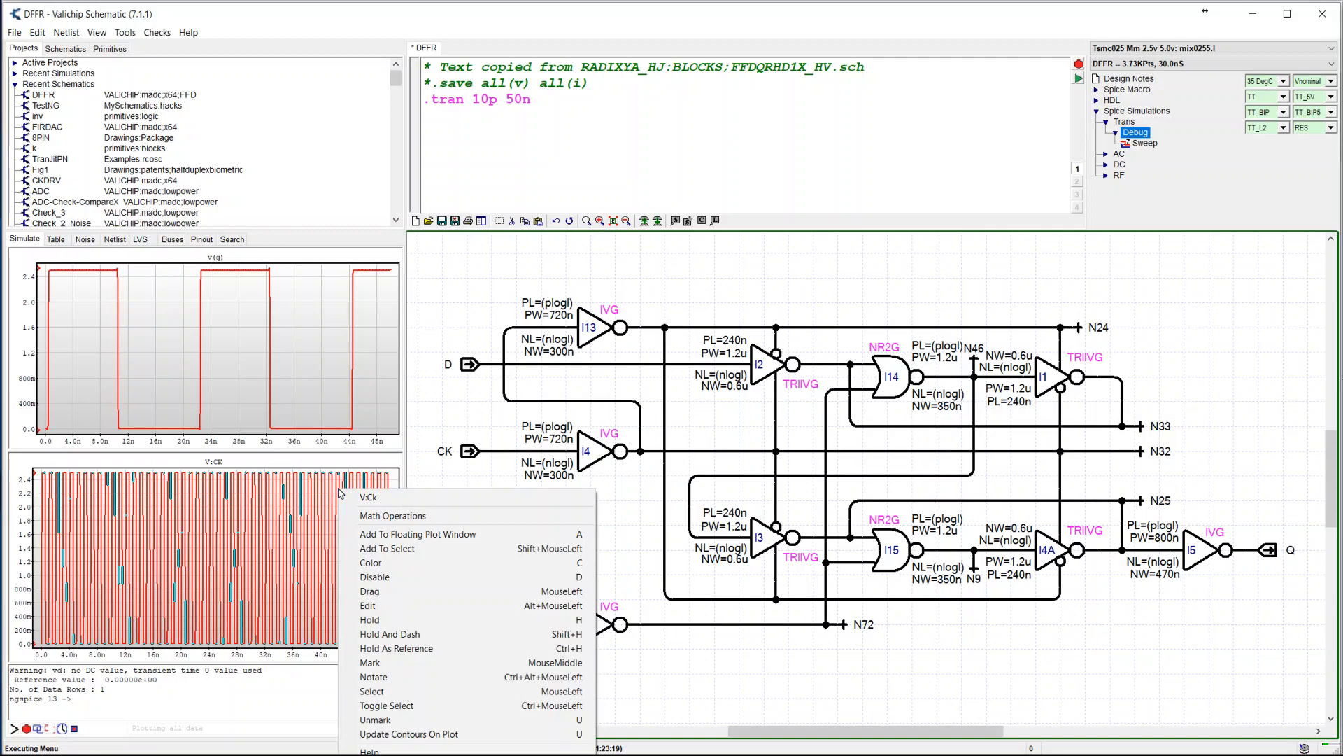
click(402, 535)
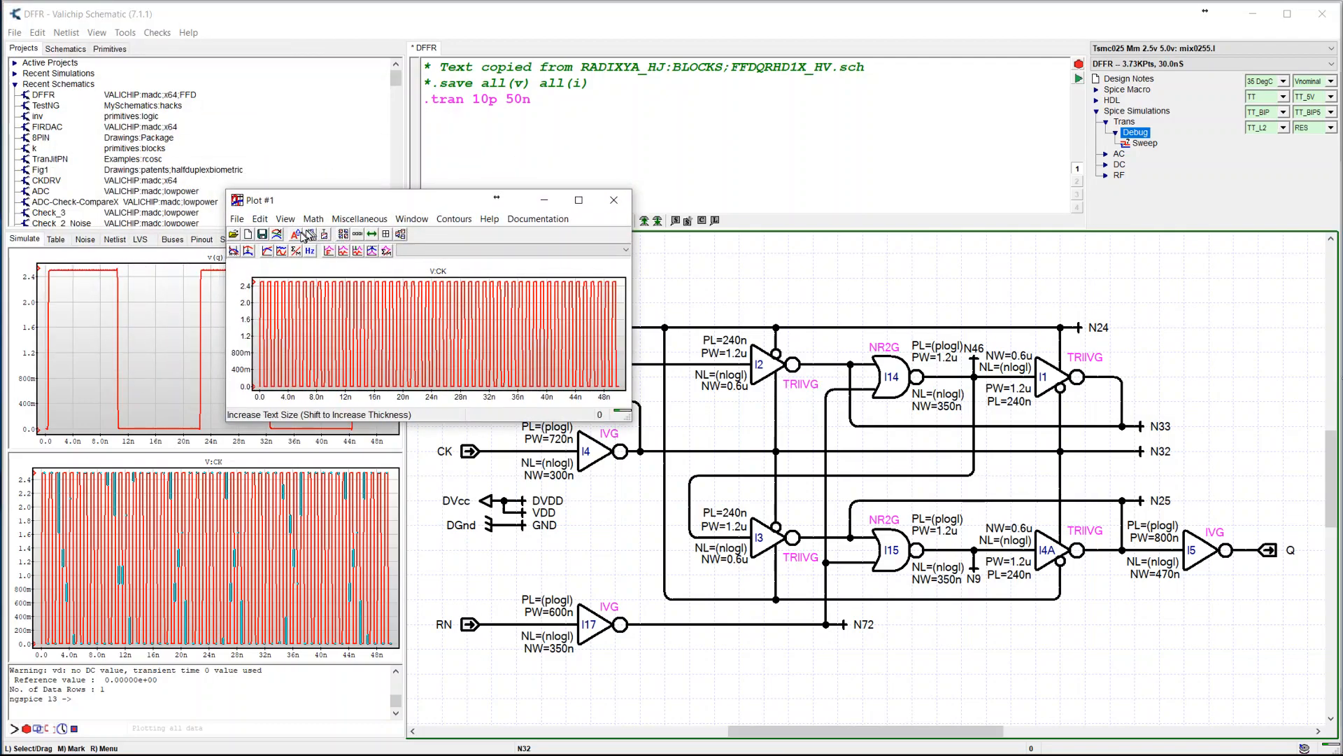
Try a larger text size in the floating V:CK plot and reduce it back
click(295, 235)
click(295, 235)
click(292, 240)
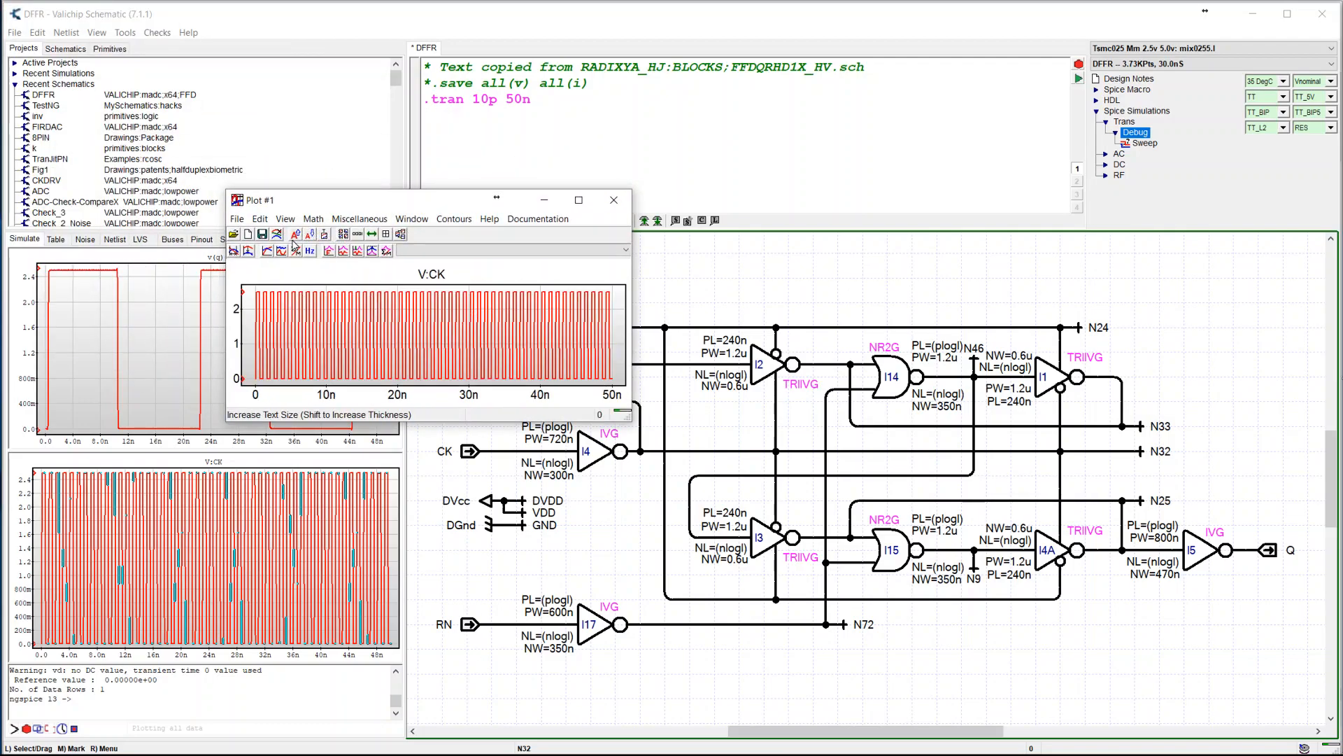
click(310, 231)
click(310, 230)
click(311, 234)
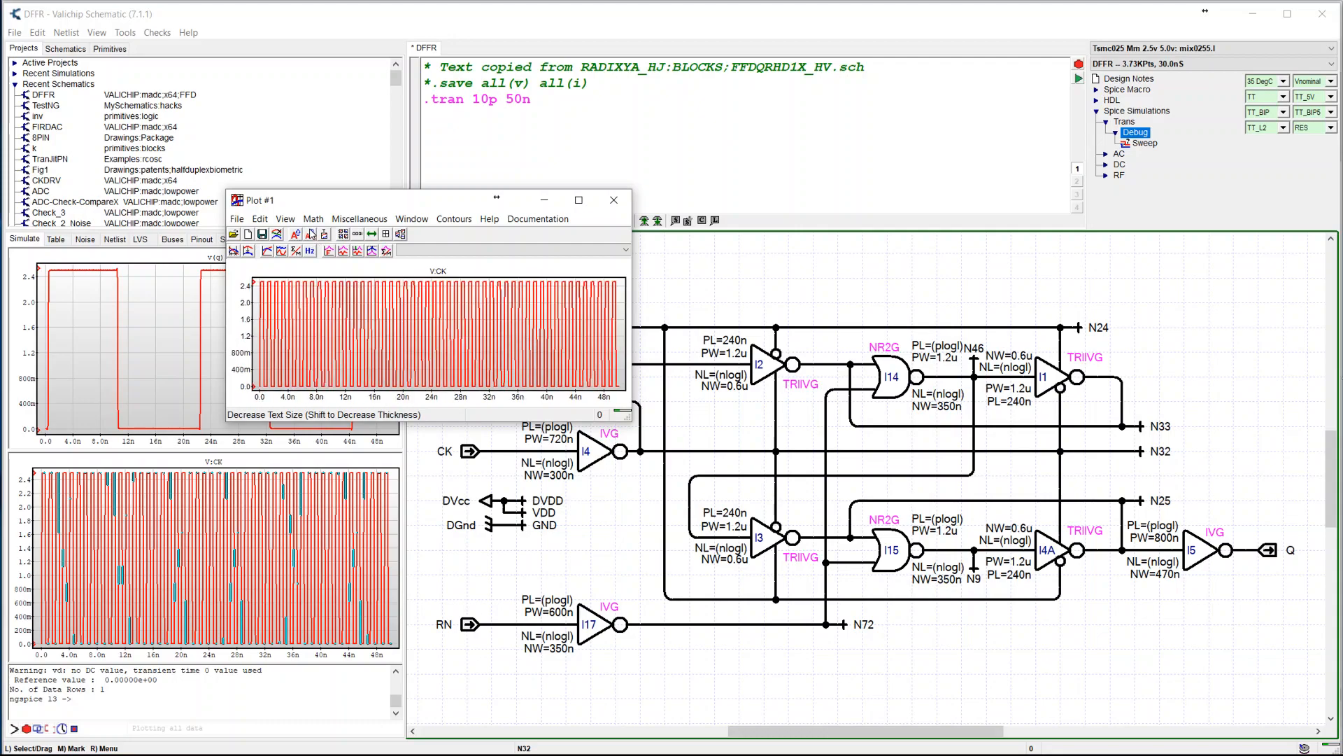
Increase the floating plot's text size by one step and thicken the V:CK trace
click(296, 234)
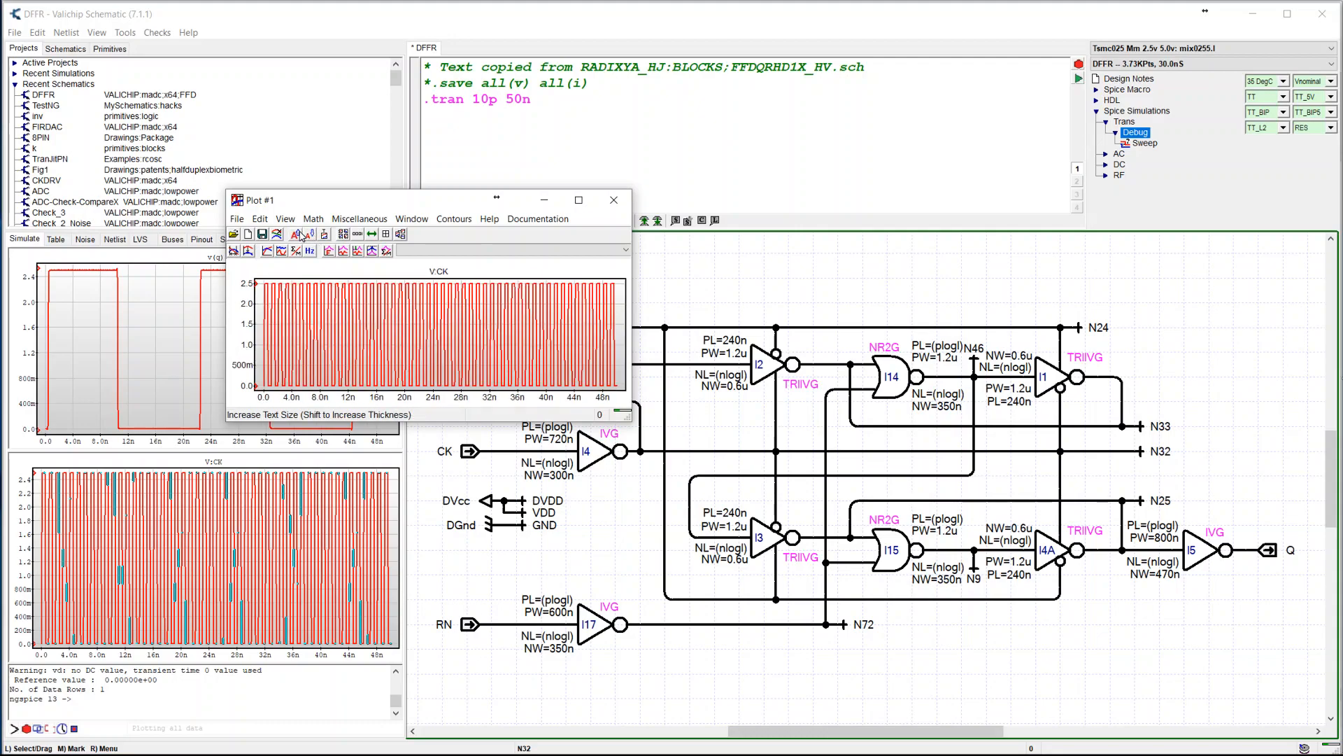
shift+click(297, 235)
shift+click(297, 235)
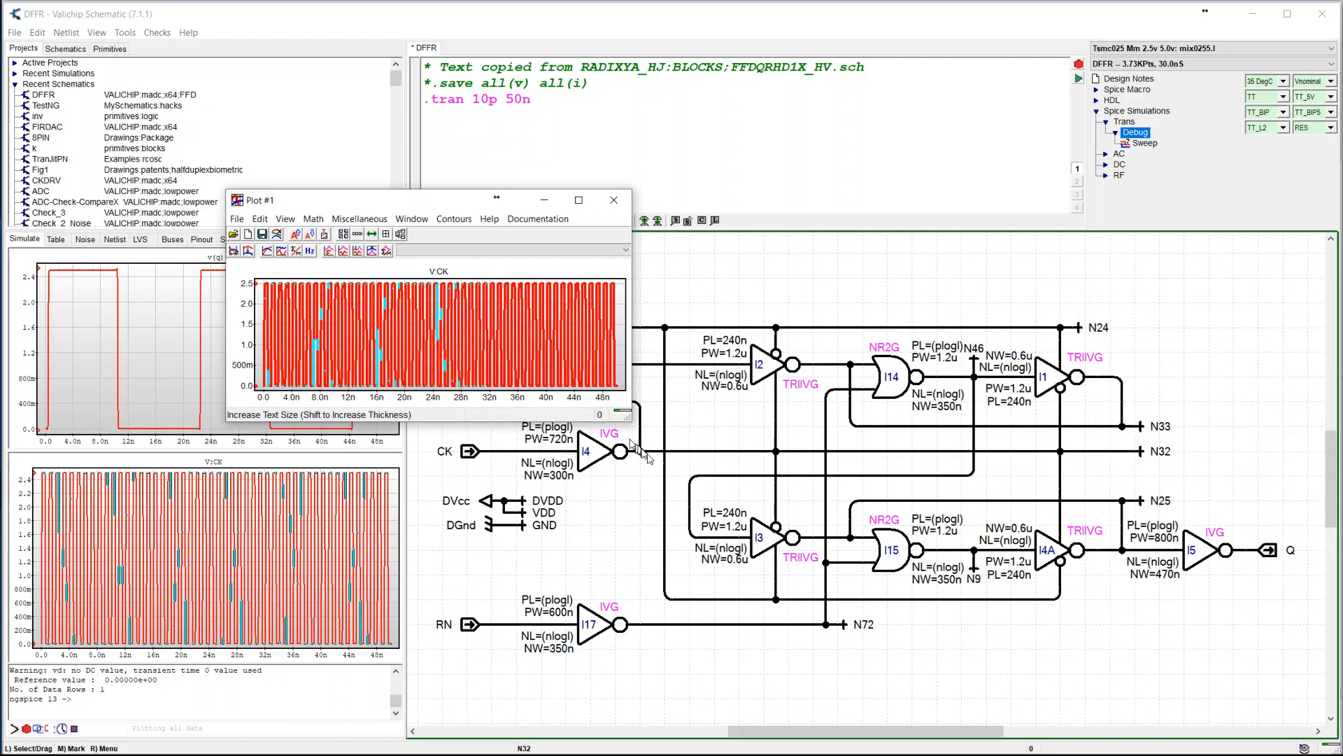
Enlarge the plot window and zoom the time axis to about 7 ns to 11.6 ns
drag(629, 420, 1052, 684)
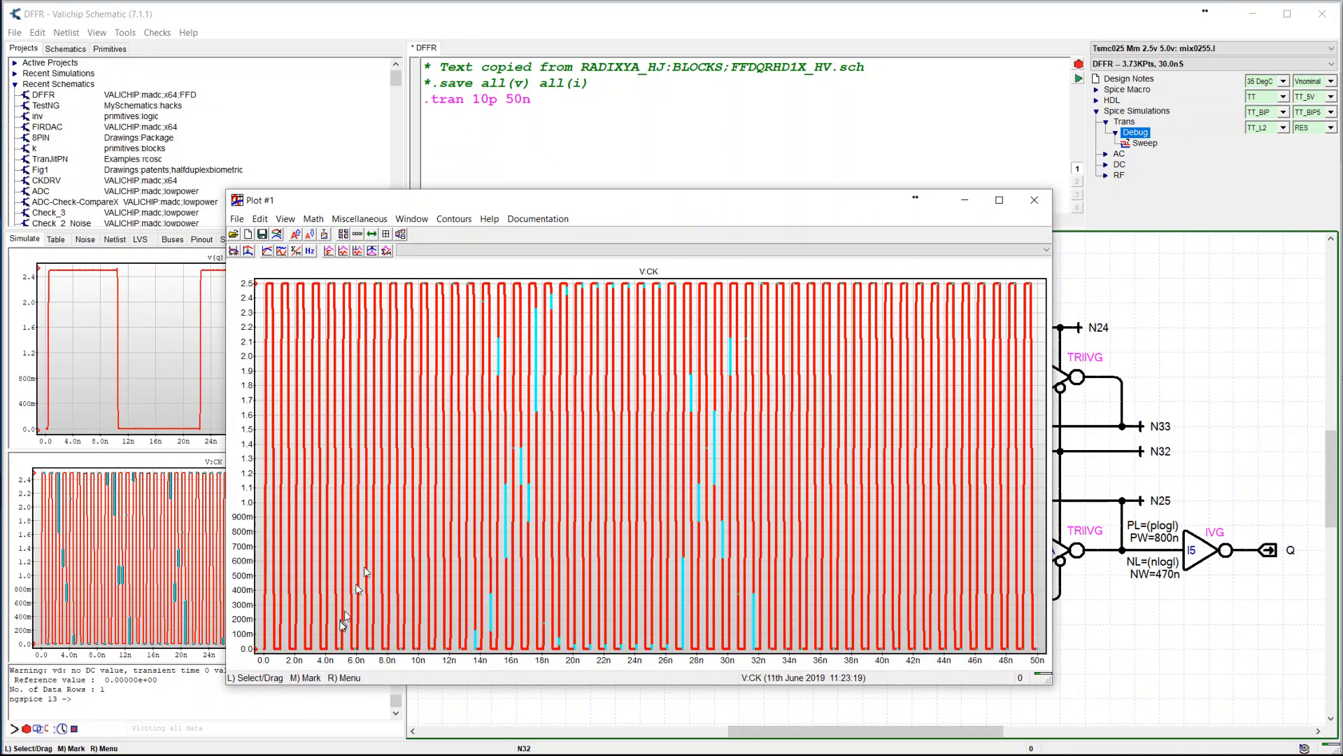
drag(373, 642, 442, 642)
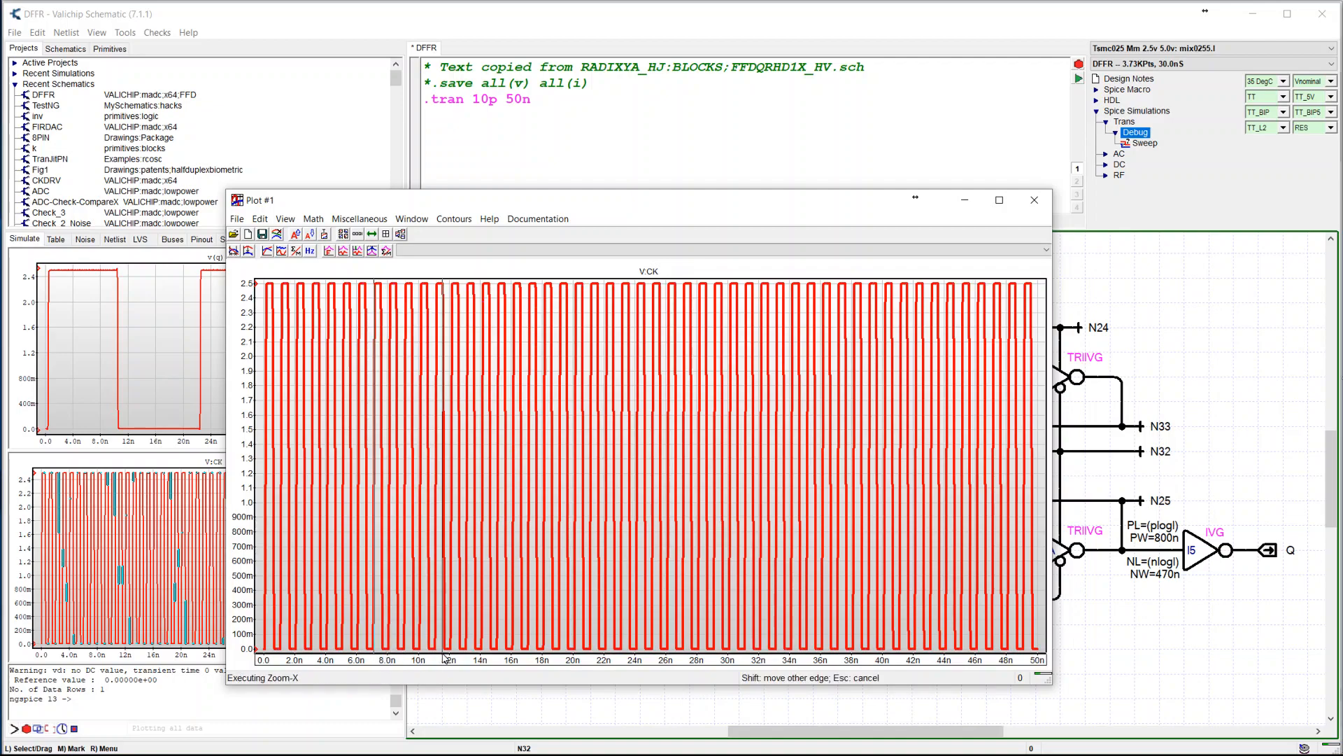
Make the V:CK trace thinner and thicker again, and increase the plot's text size
shift+click(309, 240)
shift+click(308, 240)
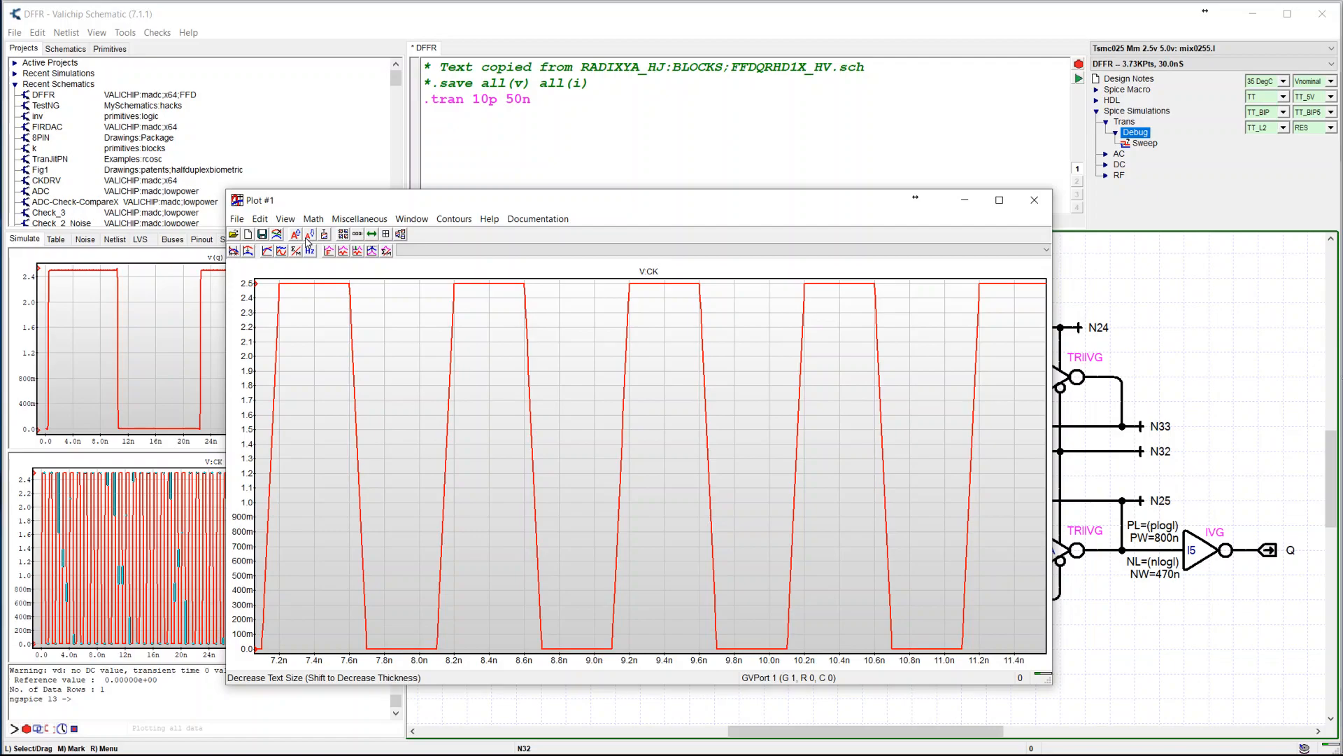
shift+click(296, 236)
shift+click(297, 236)
shift+click(307, 240)
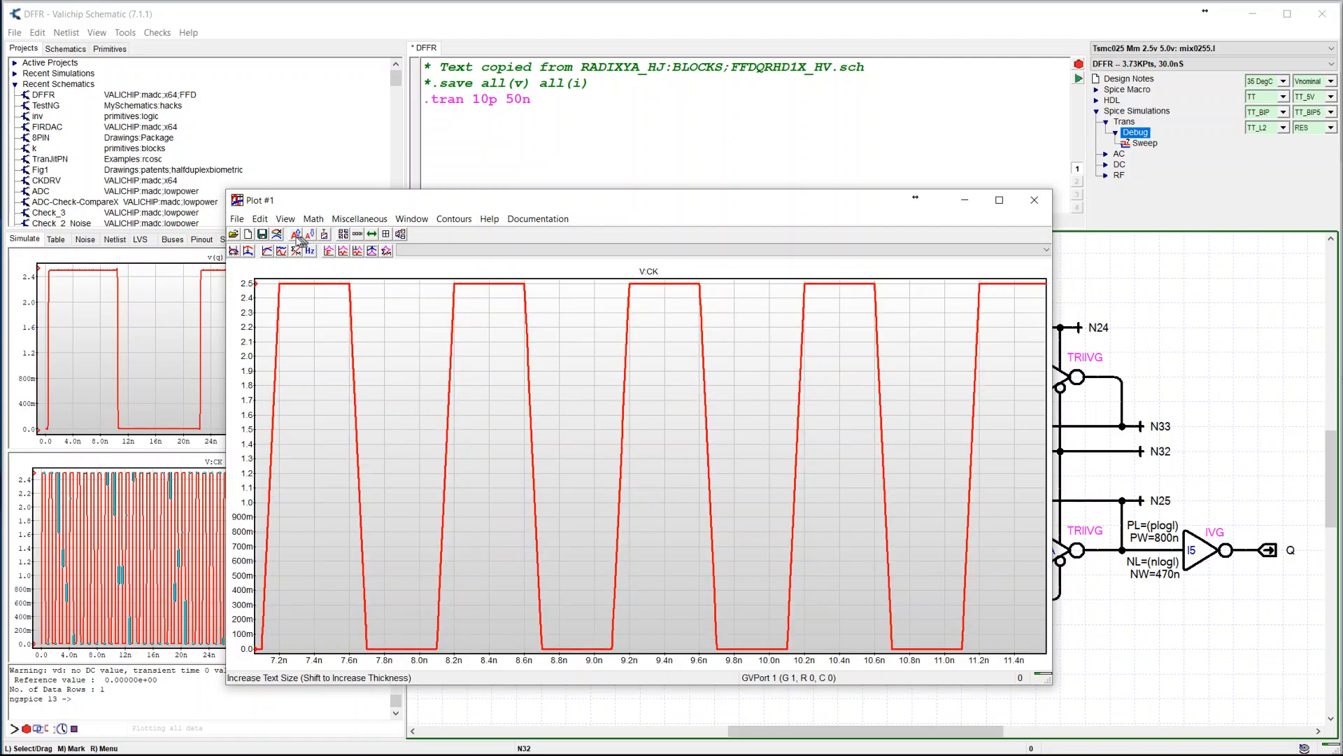
click(296, 238)
click(296, 239)
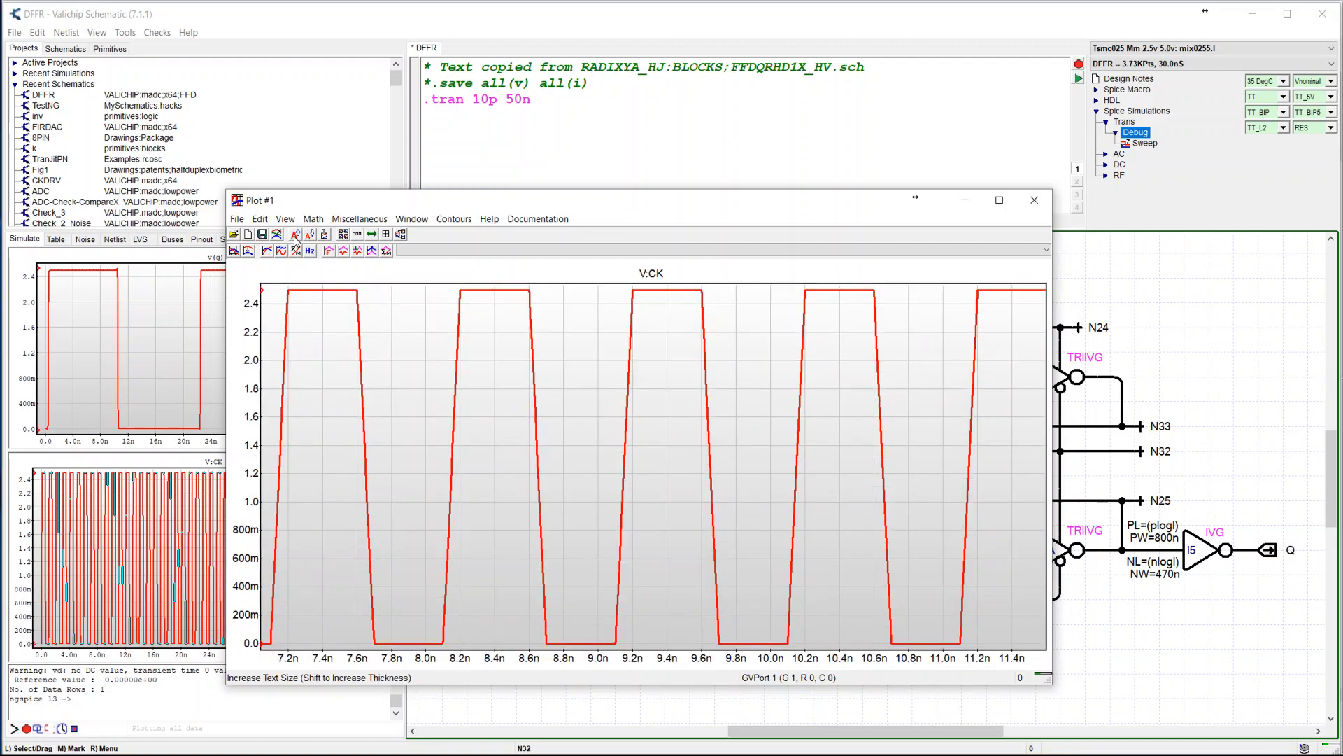